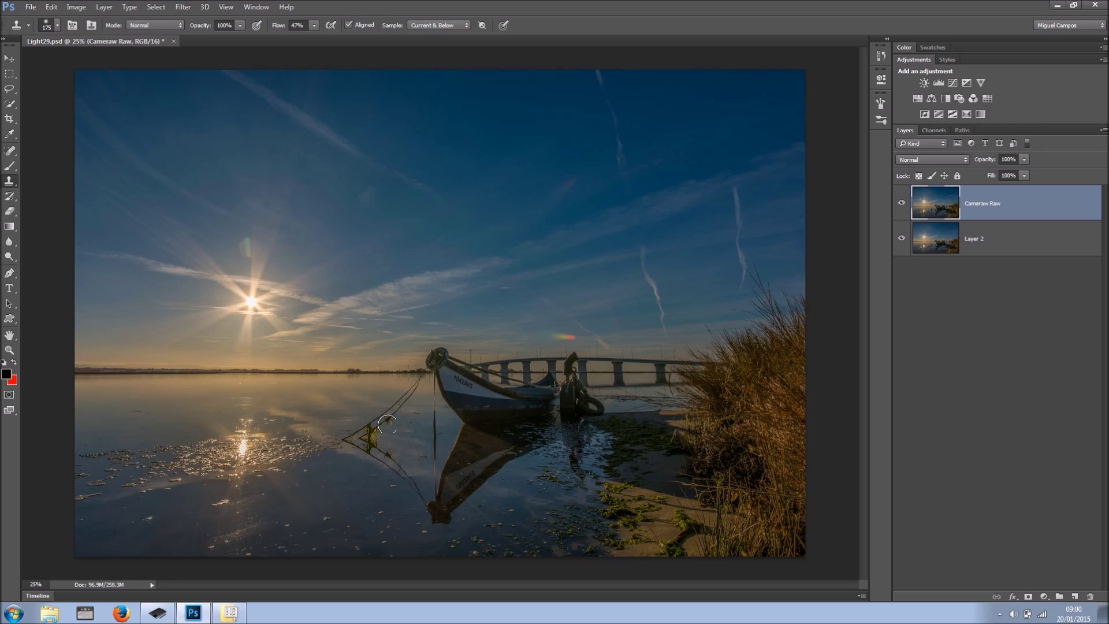
Open Bamboo Preferences and set the fourth ExpressKey to a Modifier of Alt
{"action": "left_click", "coordinate": [157, 614]}
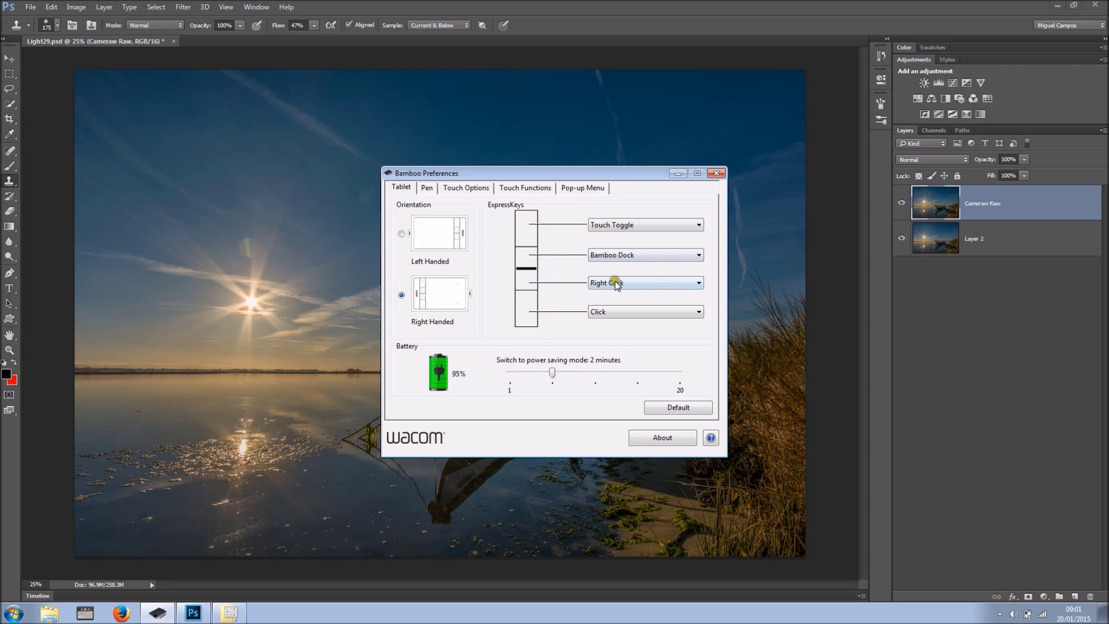
{"action": "left_click", "coordinate": [646, 315]}
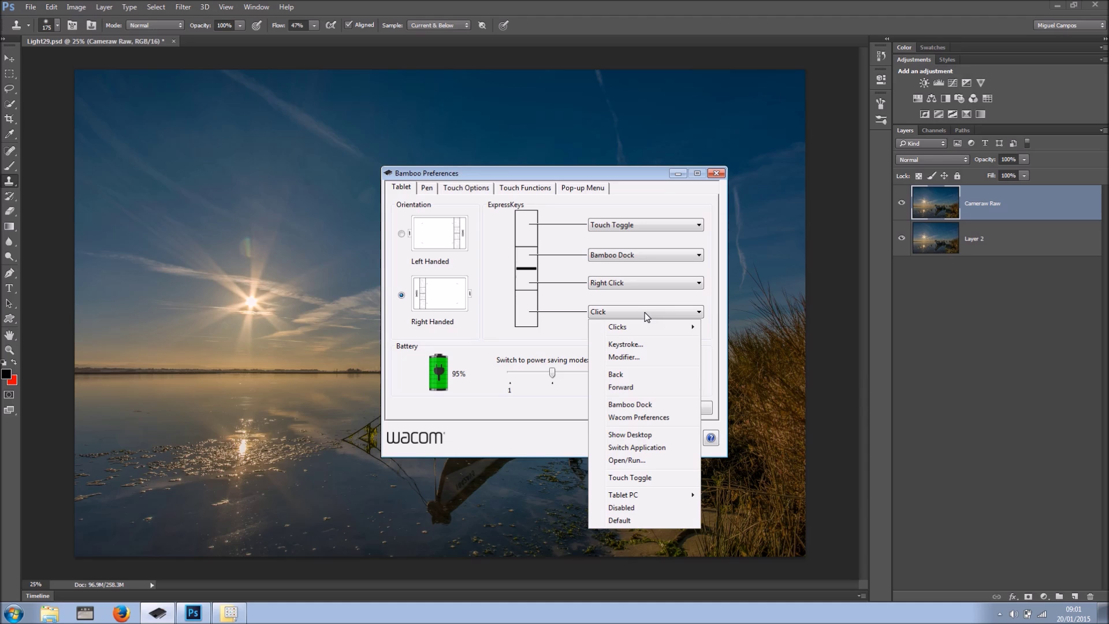
{"action": "left_click", "coordinate": [623, 356]}
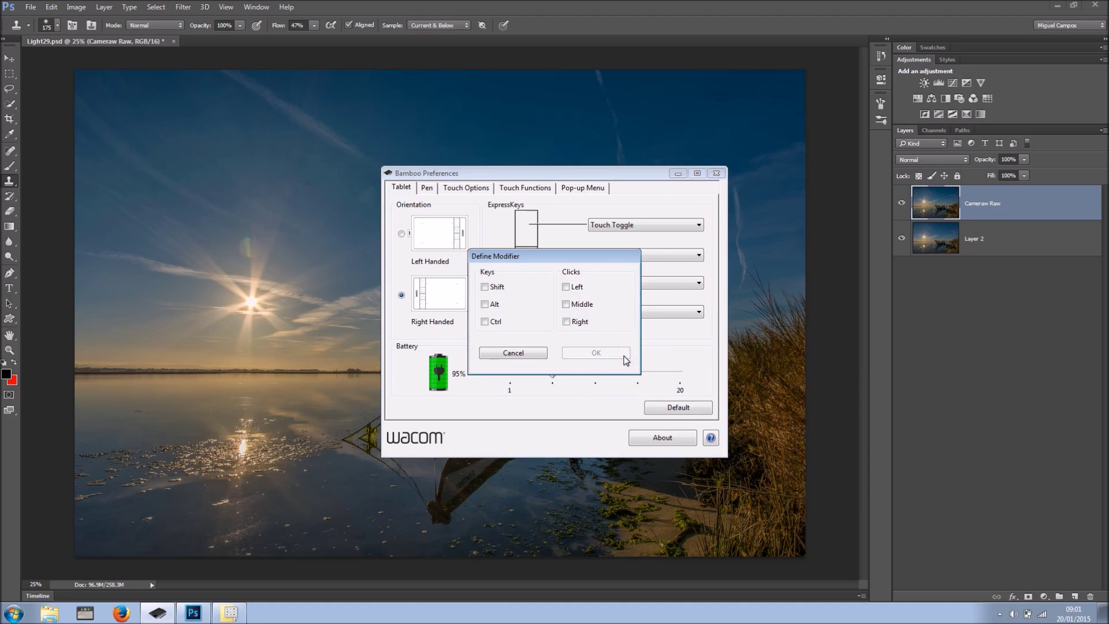
{"action": "left_click", "coordinate": [494, 306]}
{"action": "left_click", "coordinate": [595, 354]}
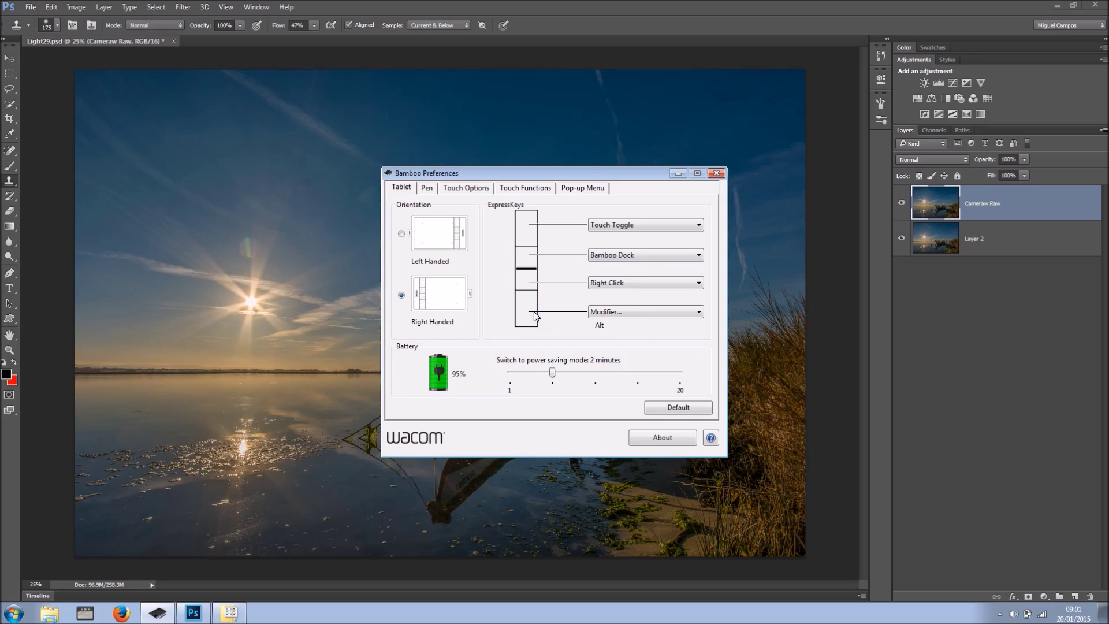
Set the third ExpressKey to a Shift modifier
{"action": "left_click", "coordinate": [634, 284]}
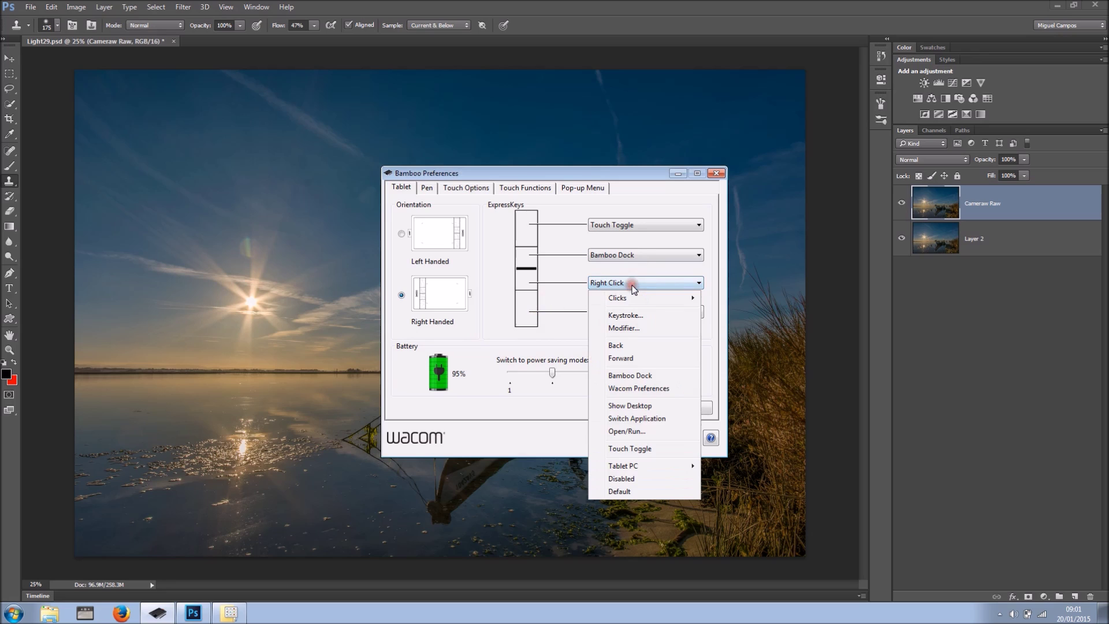
{"action": "left_click", "coordinate": [628, 329]}
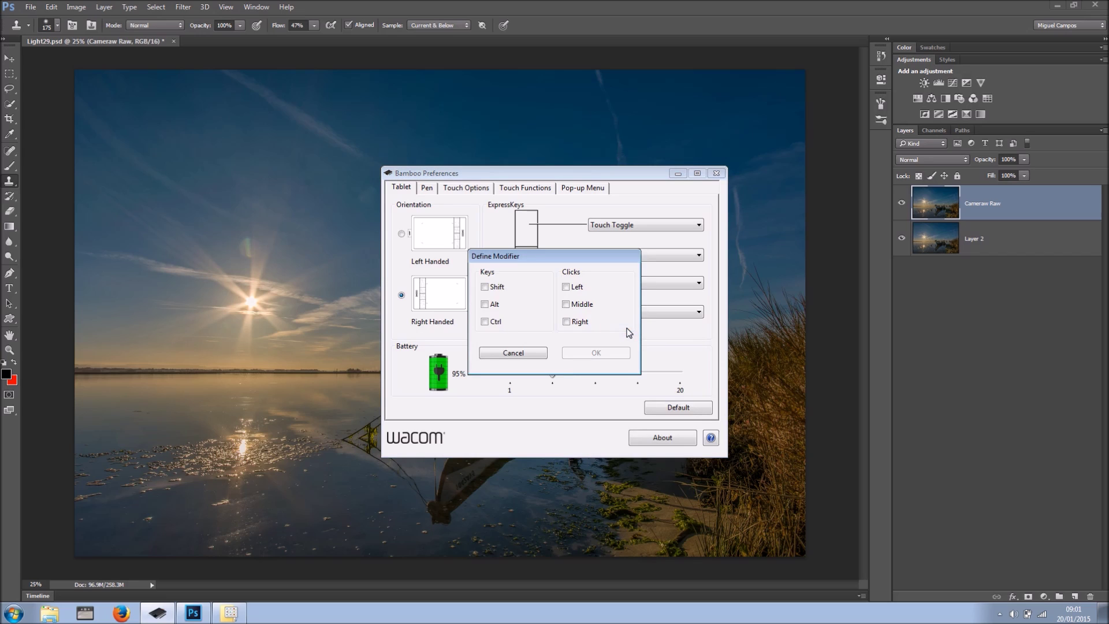
{"action": "left_click", "coordinate": [497, 291]}
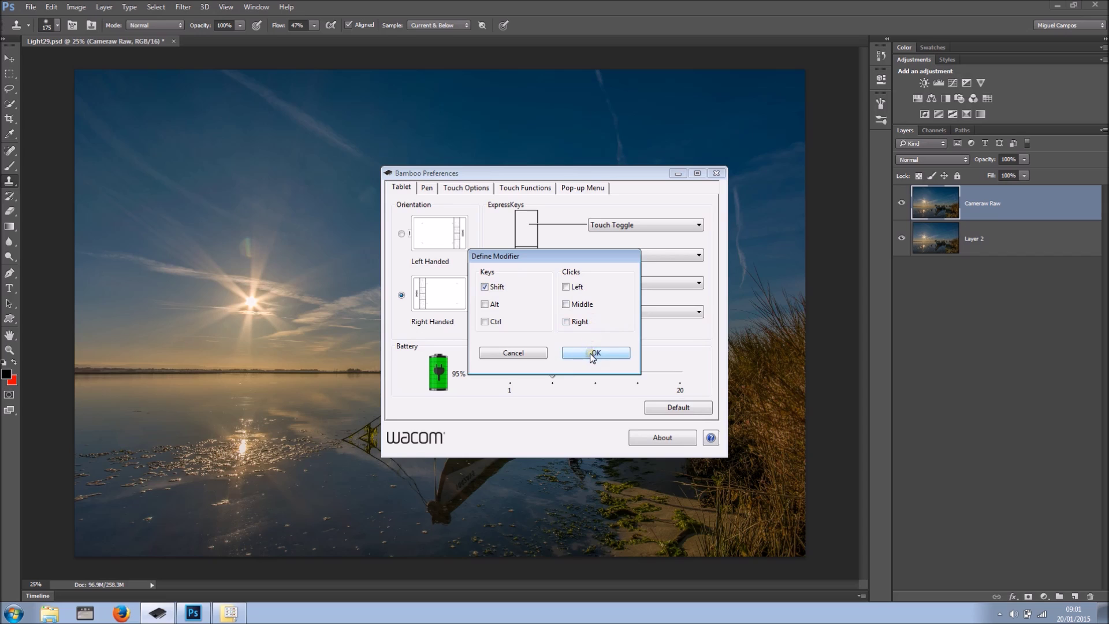
{"action": "left_click", "coordinate": [593, 352]}
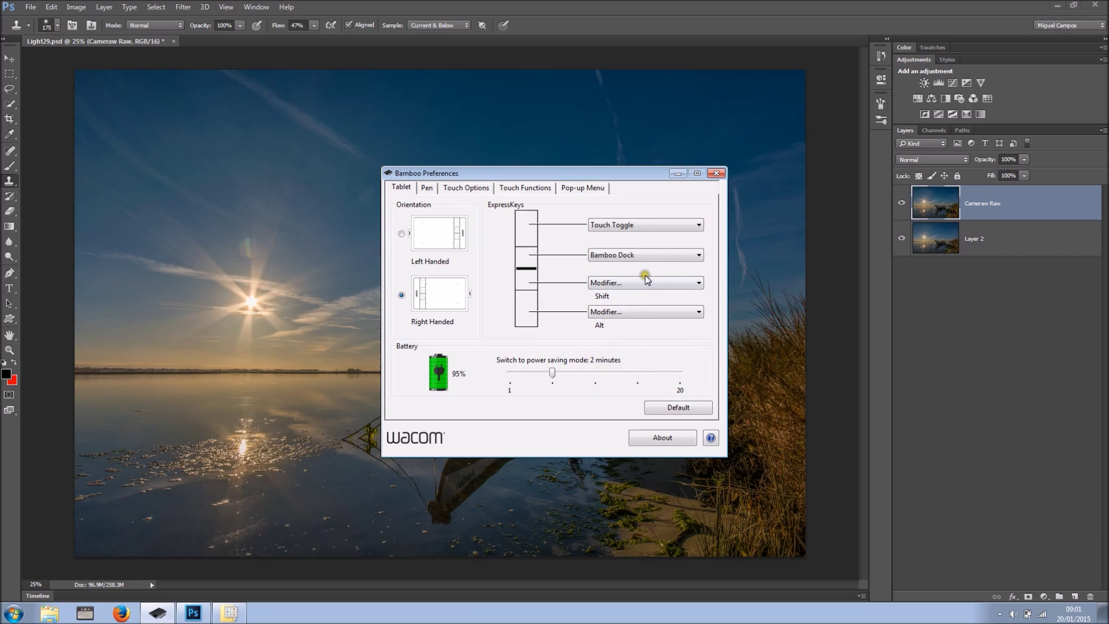
Set the second ExpressKey to a Ctrl modifier
{"action": "left_click", "coordinate": [662, 258]}
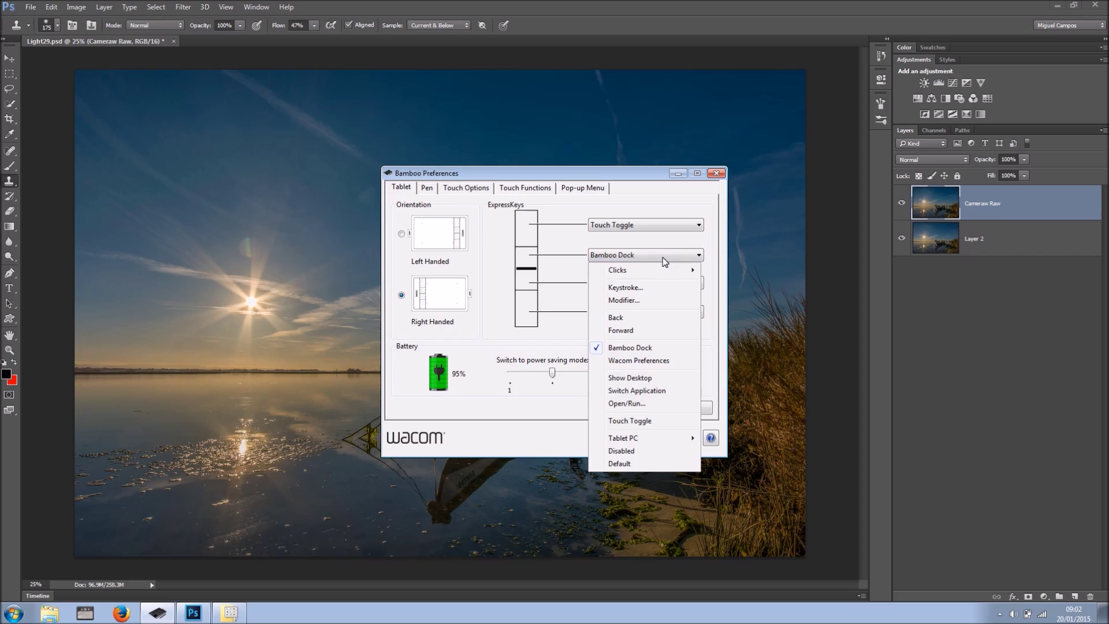
{"action": "left_click", "coordinate": [640, 300]}
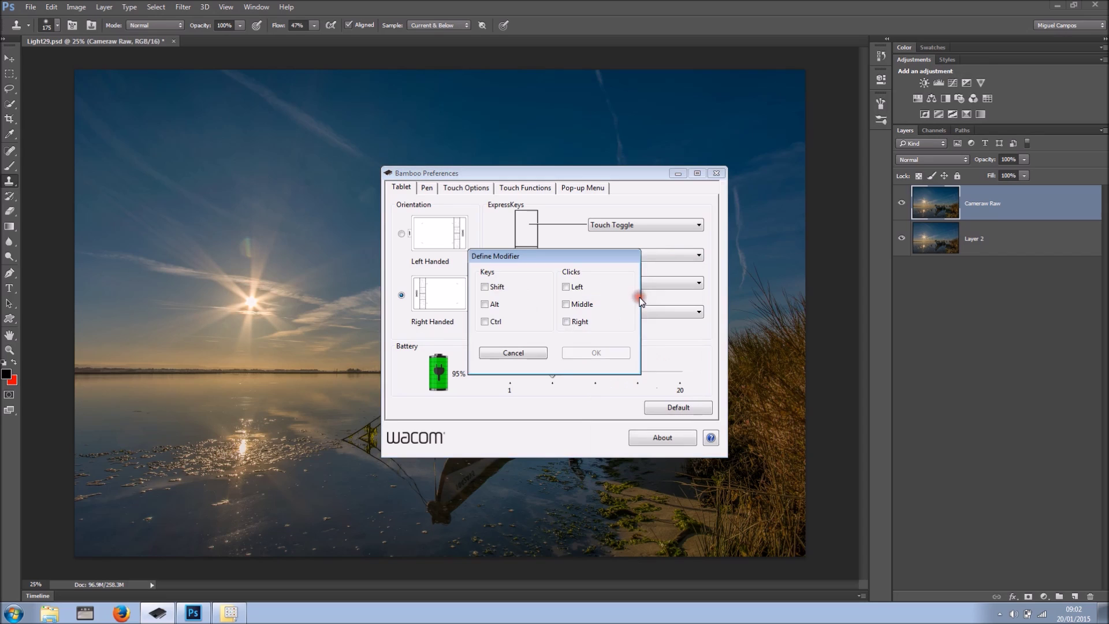
{"action": "left_click", "coordinate": [496, 323]}
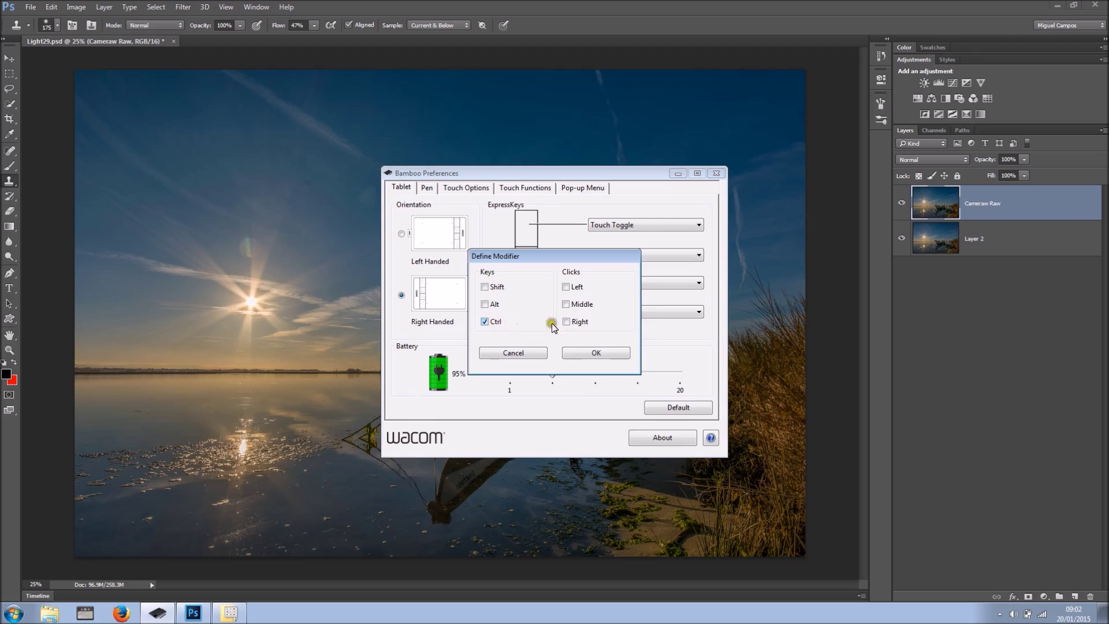
{"action": "left_click", "coordinate": [597, 354]}
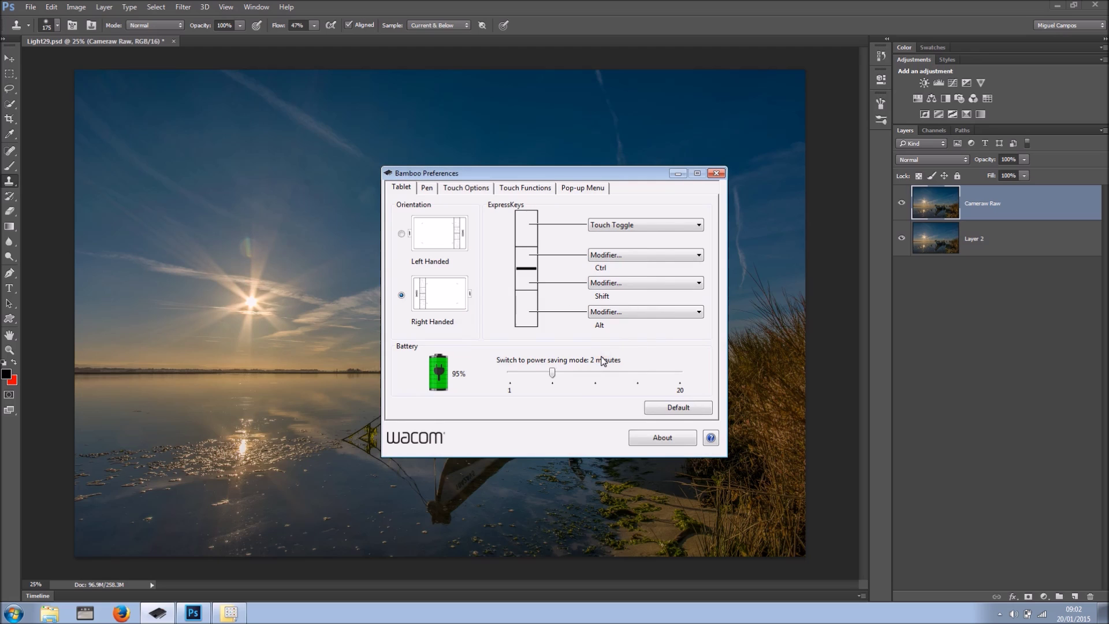
Assign the top ExpressKey the Ctrl+Alt+Shift+E keystroke, named 'Stamp Layer'
{"action": "left_click", "coordinate": [682, 227]}
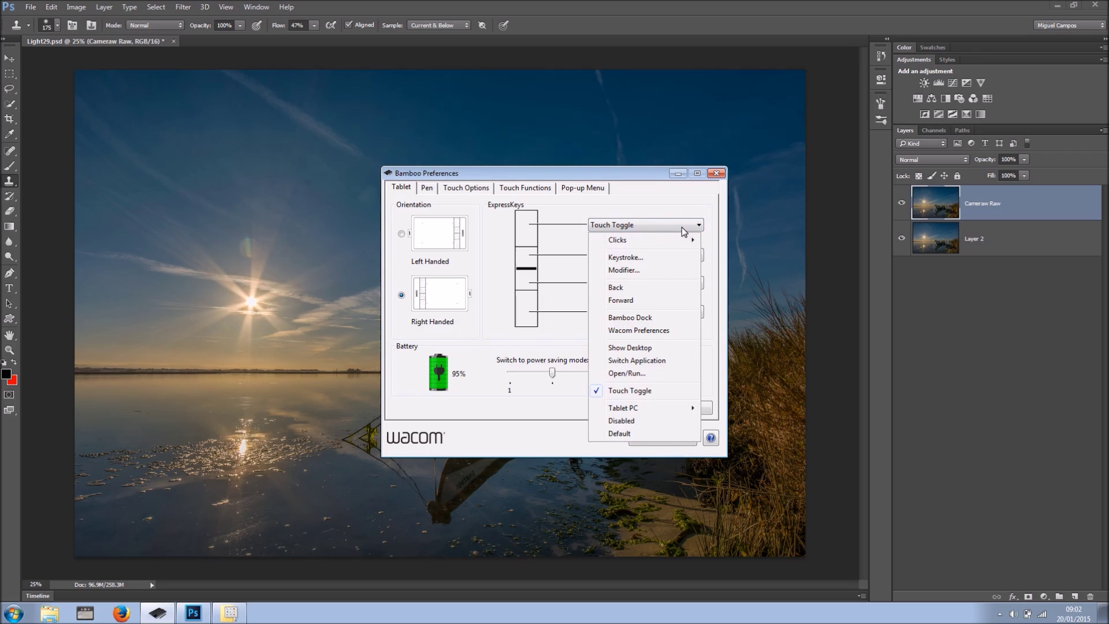
{"action": "left_click", "coordinate": [647, 259]}
{"action": "left_click", "coordinate": [647, 259]}
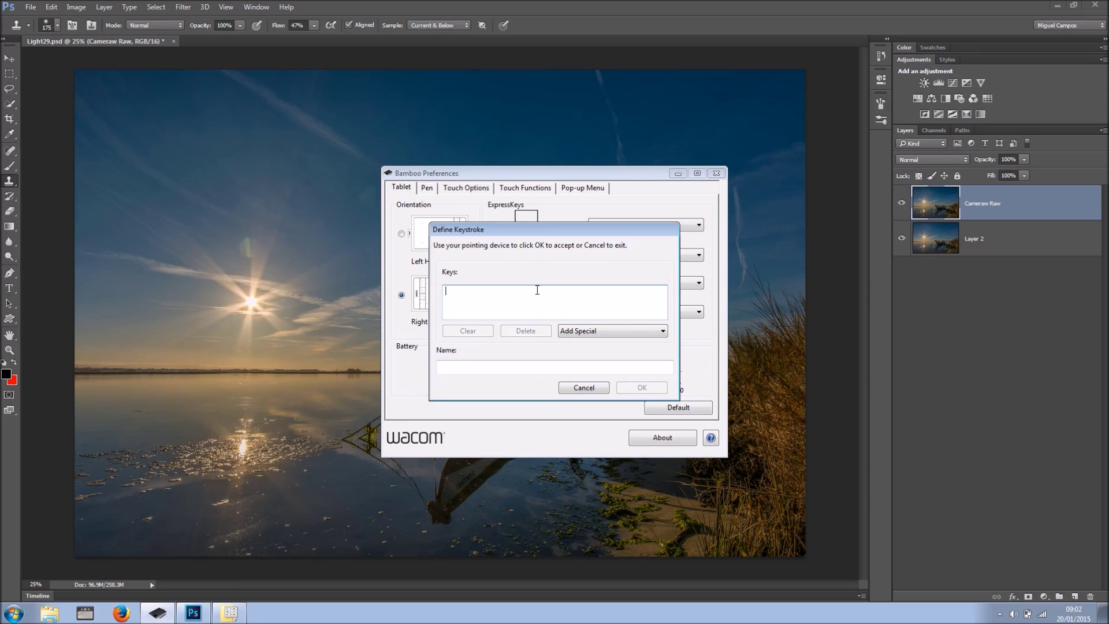
{"action": "key", "text": "ctrl+alt+shift+e"}
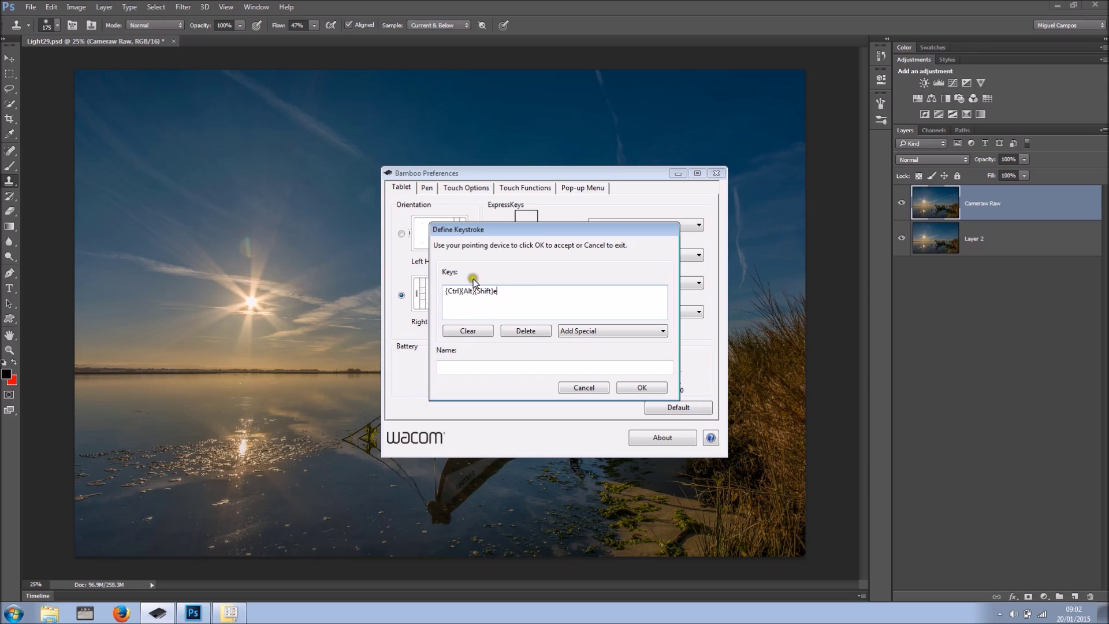
{"action": "left_click", "coordinate": [452, 370]}
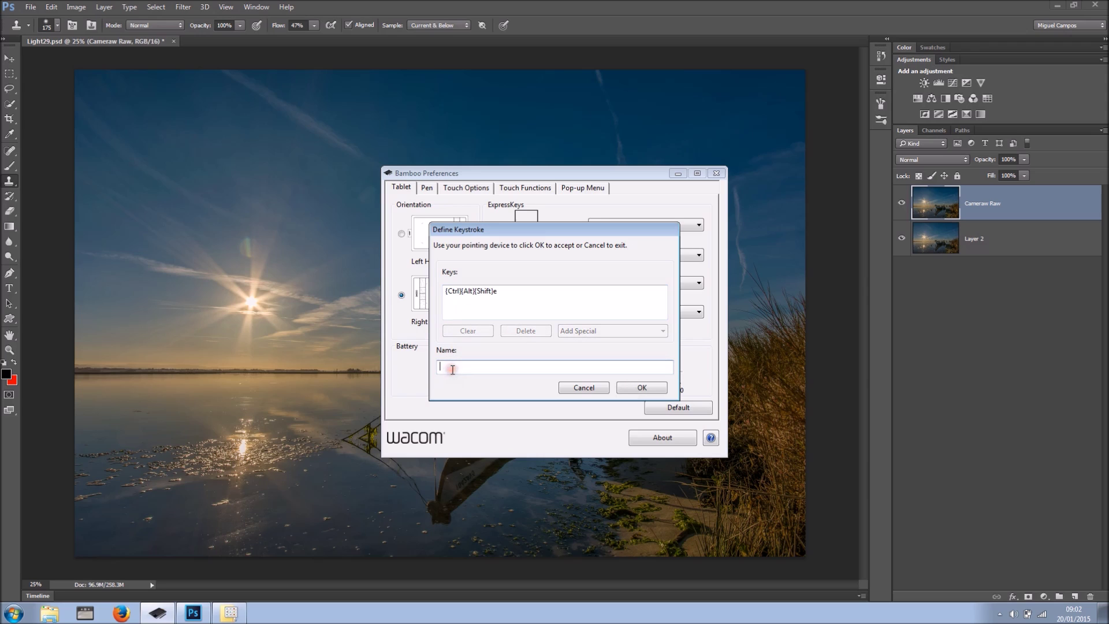
{"action": "type", "text": "Stamp Layer"}
{"action": "left_click", "coordinate": [639, 387]}
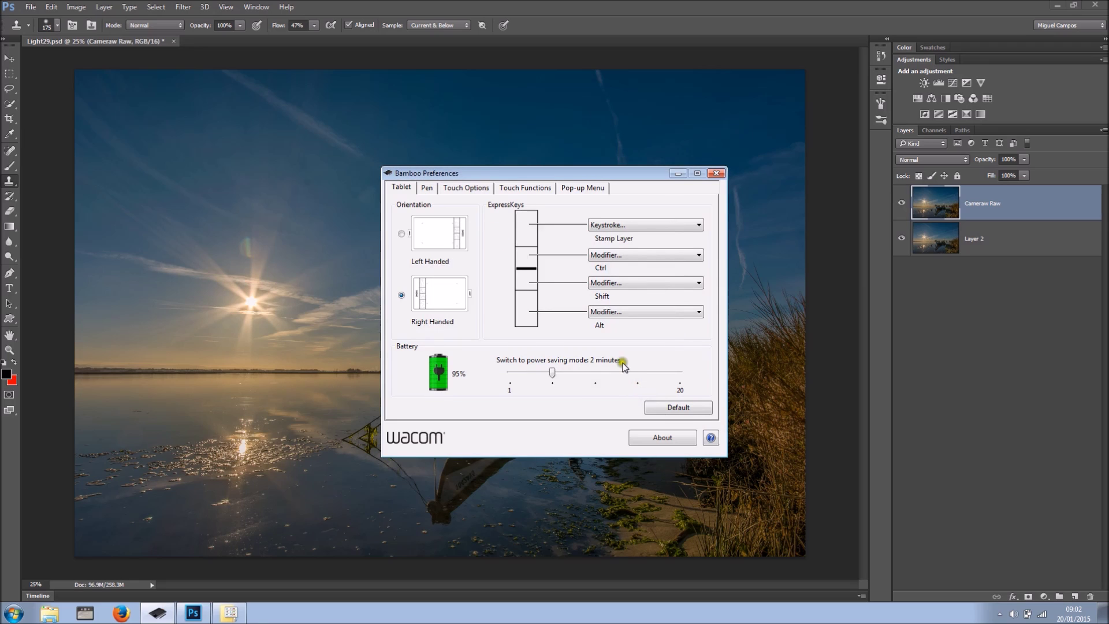
{"action": "left_click", "coordinate": [429, 189]}
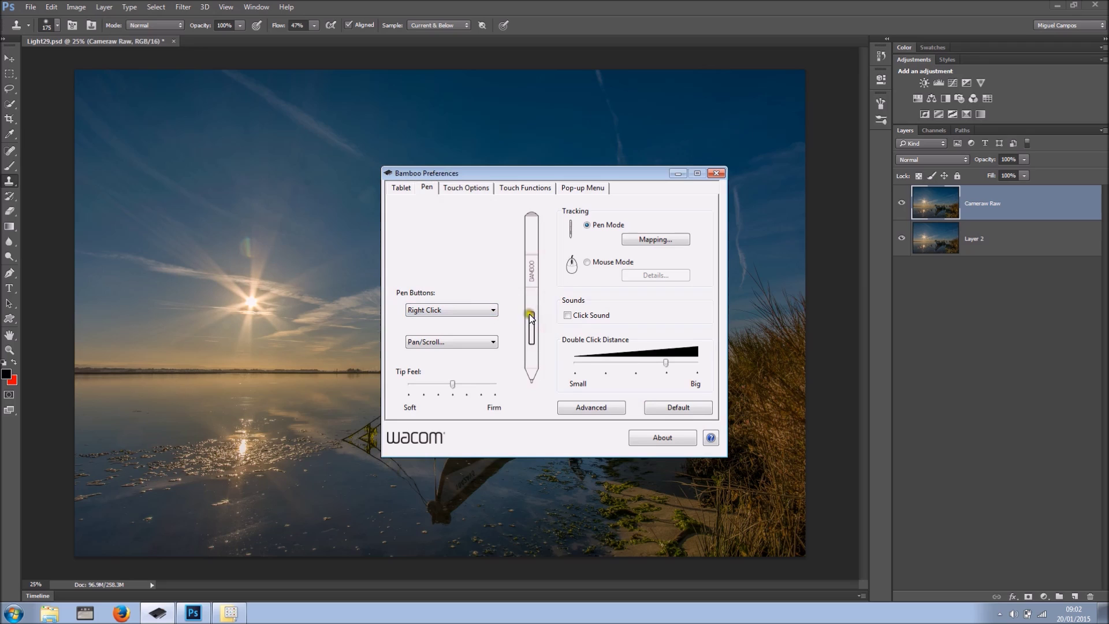
Review the second pen button's options on the Pen page, leaving them unchanged
{"action": "left_click", "coordinate": [490, 344]}
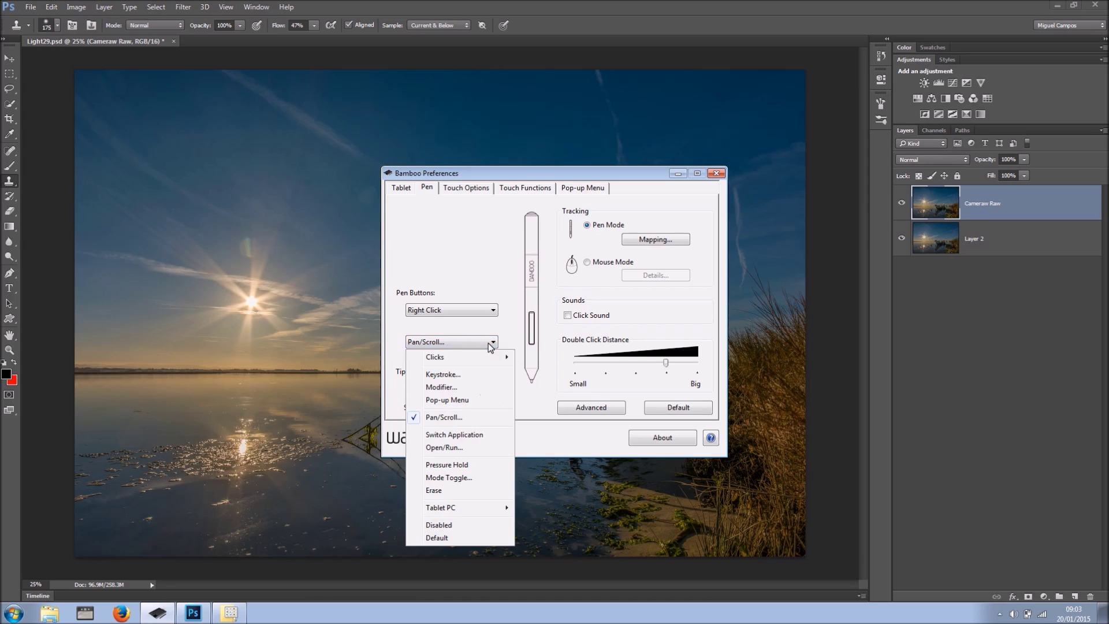
{"action": "left_click", "coordinate": [476, 251]}
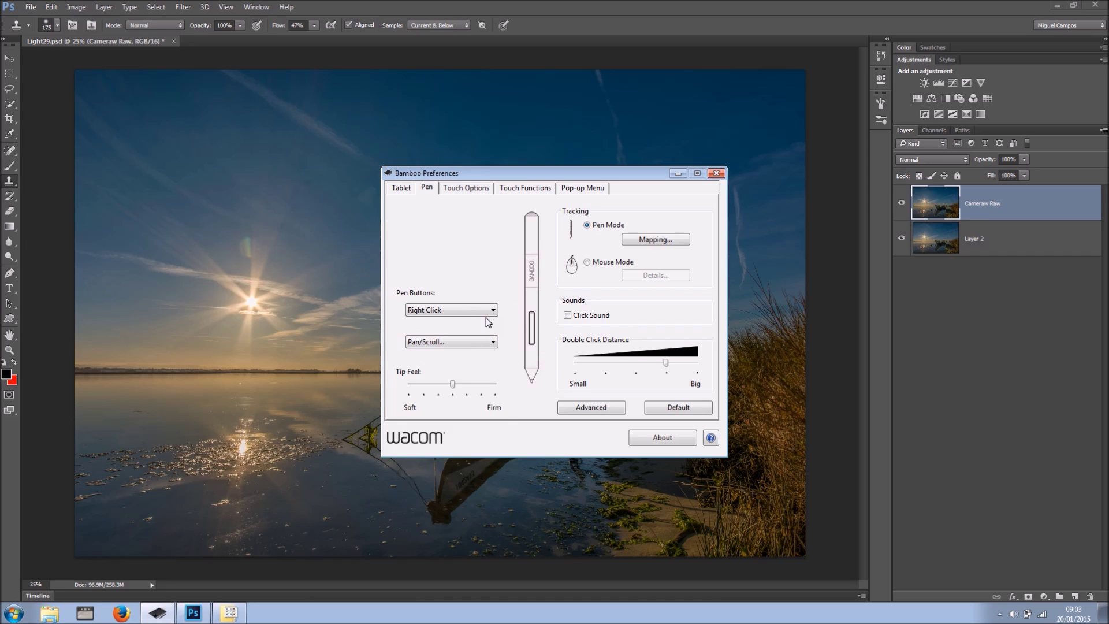
{"action": "left_click", "coordinate": [479, 246]}
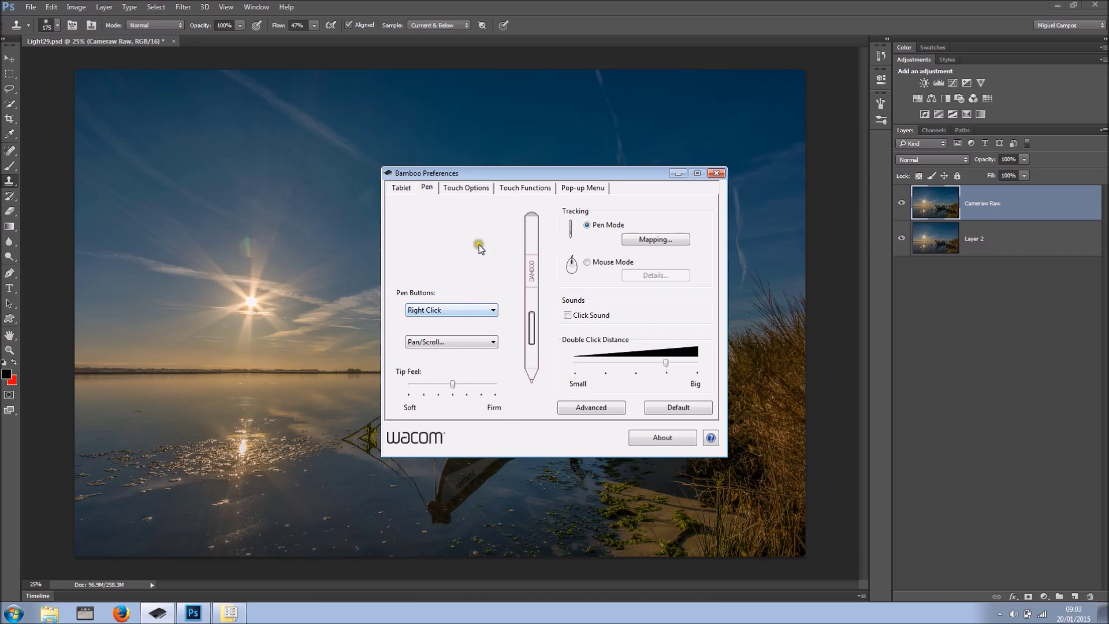
Uncheck Enable touch input in Touch Options and close Bamboo Preferences
{"action": "left_click", "coordinate": [465, 188]}
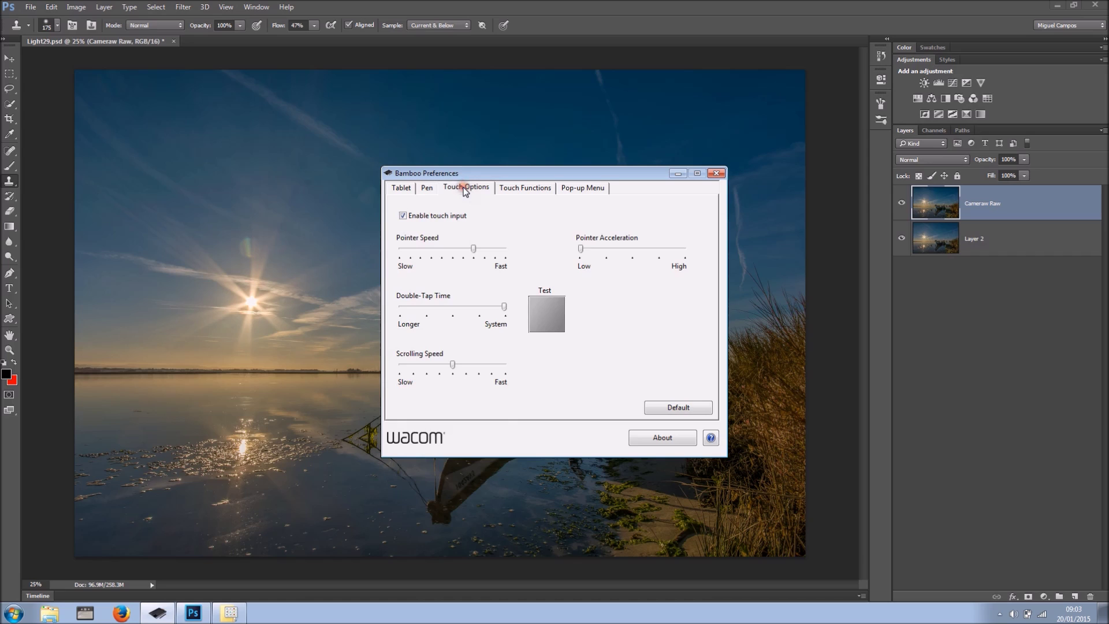
{"action": "left_click", "coordinate": [403, 215]}
{"action": "left_click", "coordinate": [456, 216]}
{"action": "left_click", "coordinate": [426, 215]}
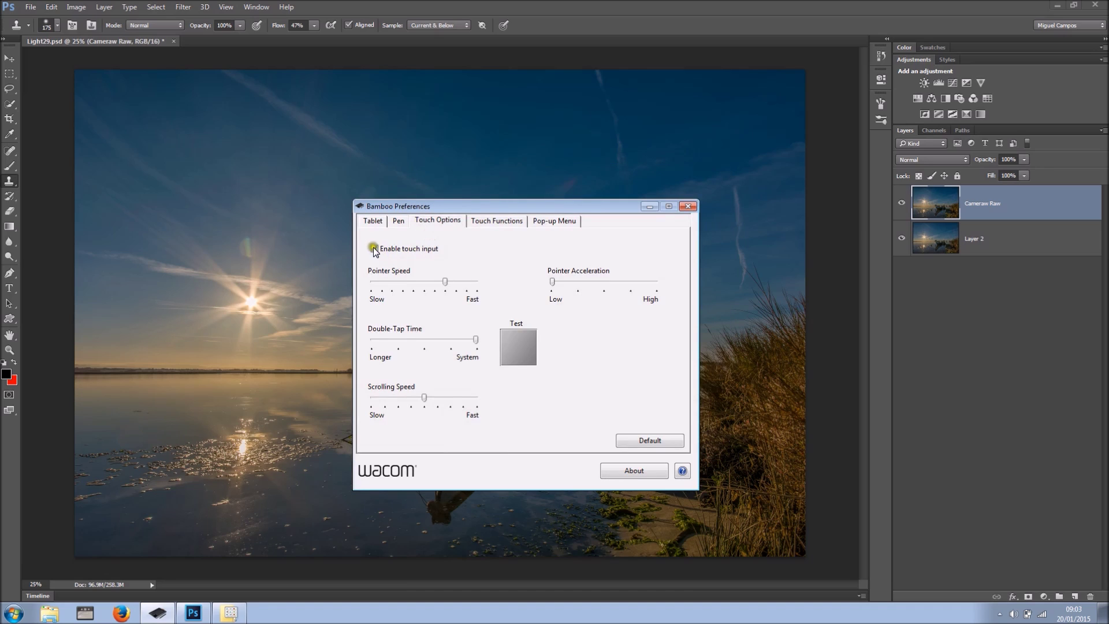
{"action": "left_click", "coordinate": [374, 249]}
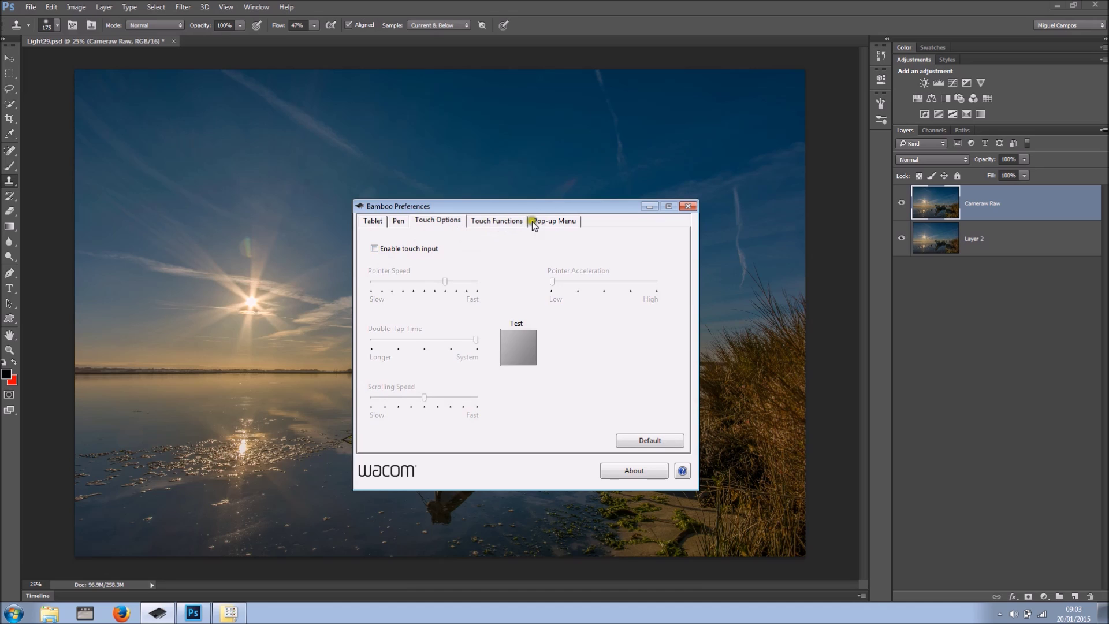
{"action": "left_click", "coordinate": [686, 206]}
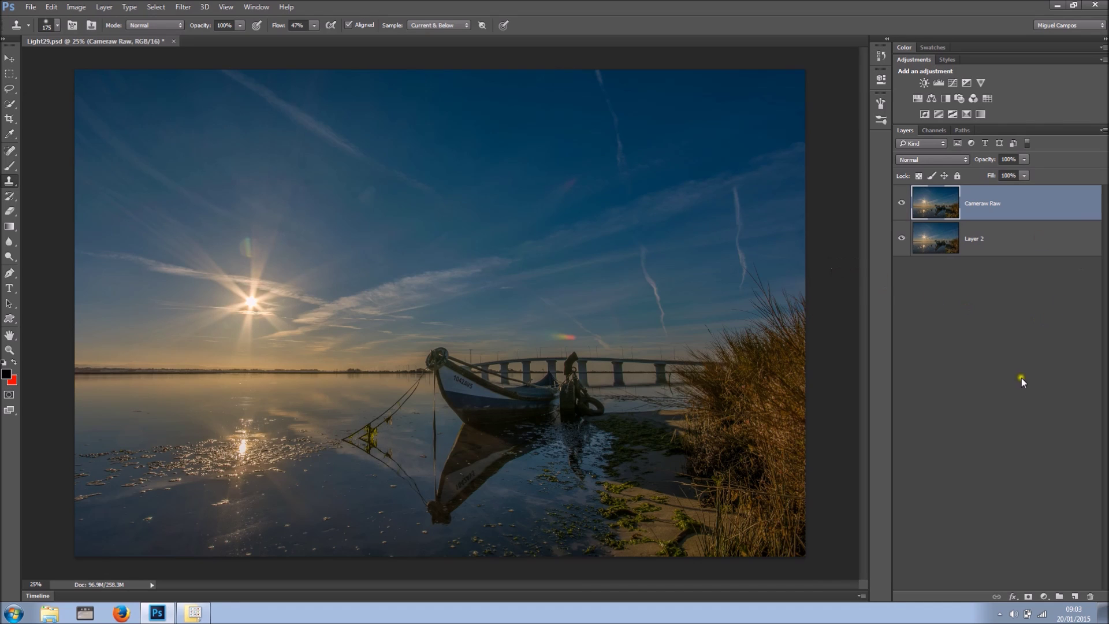
Add empty Layer 3 and try a smaller Brush, sampling colours from sky and water
{"action": "left_click", "coordinate": [1075, 597]}
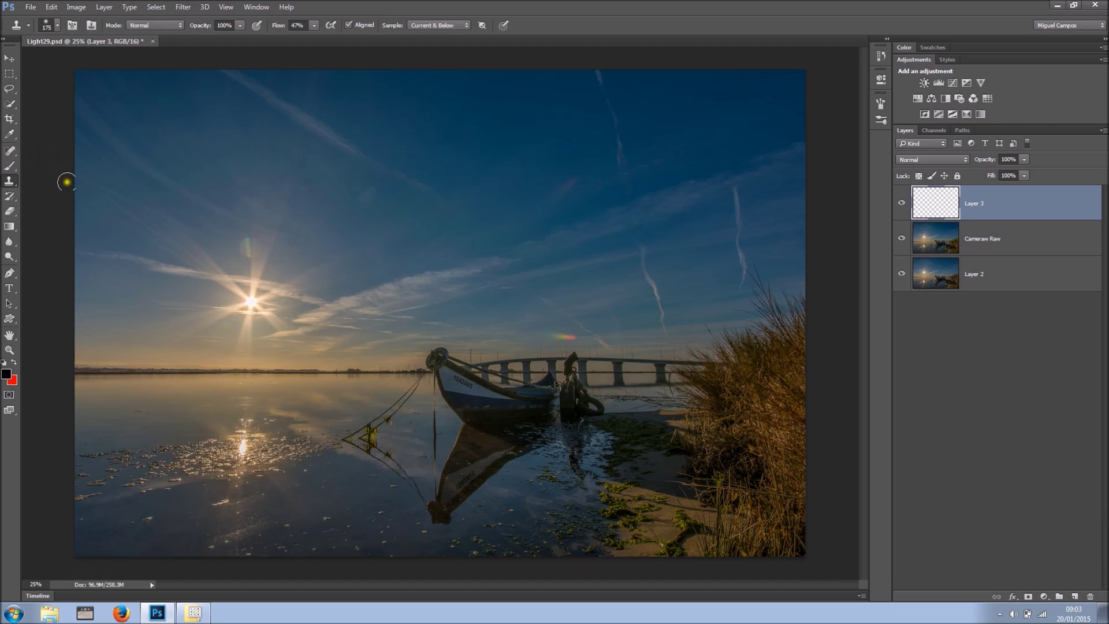
{"action": "left_click", "coordinate": [11, 167]}
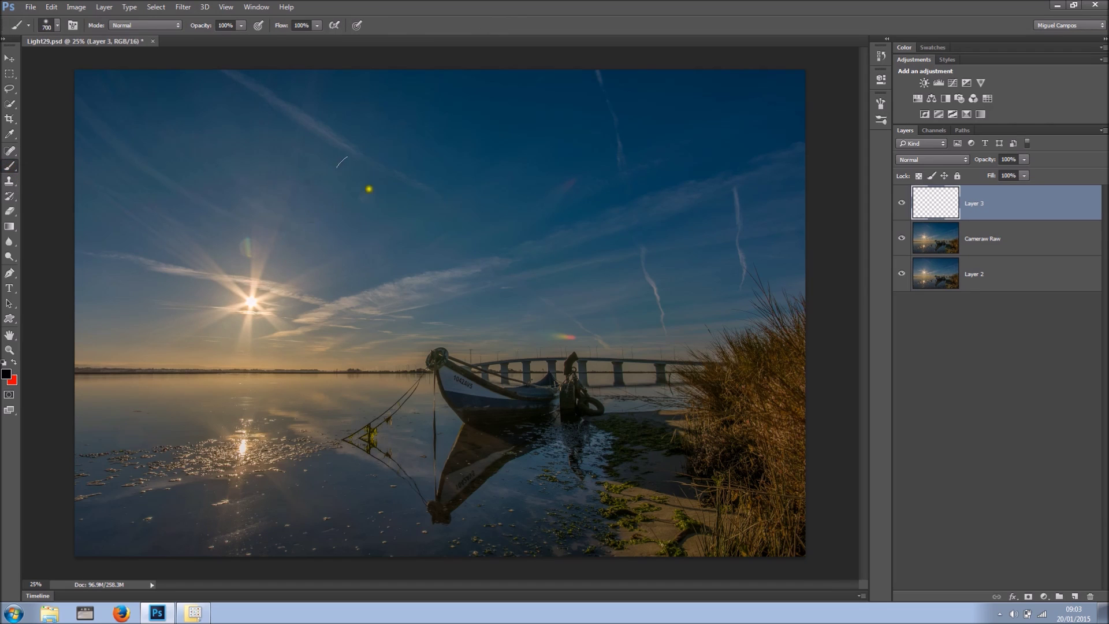
{"action": "key", "text": "bracketleft"}
{"action": "left_click", "coordinate": [504, 140], "text": "alt"}
{"action": "left_click", "coordinate": [206, 416], "text": "alt"}
{"action": "left_click", "coordinate": [306, 480], "text": "alt"}
Clone over the dark lower-left water patches with the Clone Stamp
{"action": "key", "text": "alt"}
{"action": "left_click", "coordinate": [10, 182]}
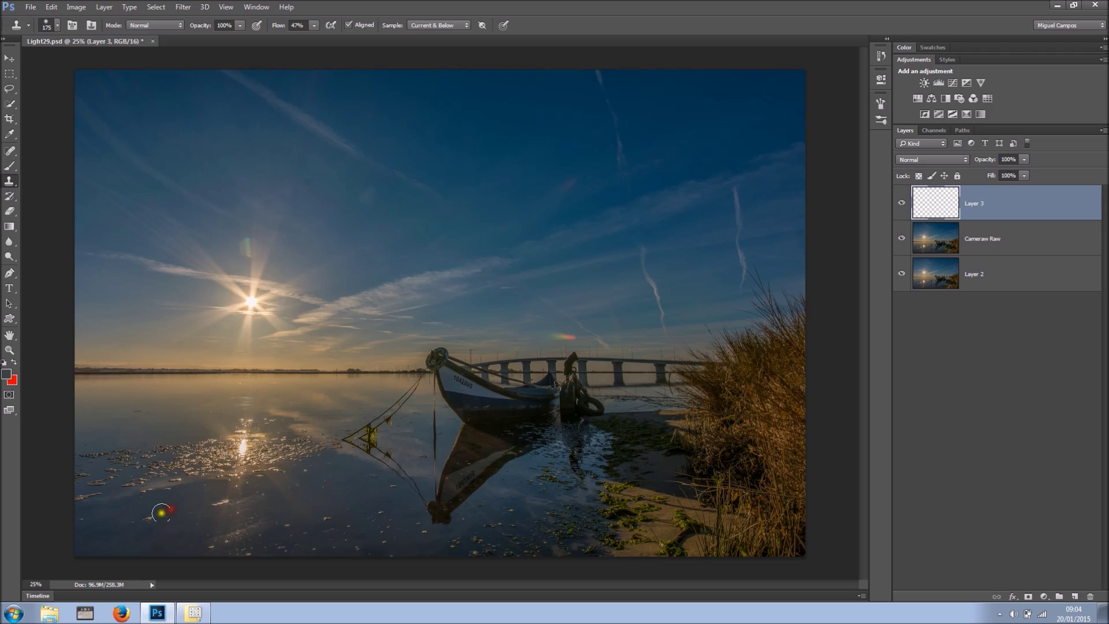
{"action": "mouse_move", "coordinate": [161, 512]}
{"action": "left_mouse_down"}
{"action": "mouse_move", "coordinate": [137, 519]}
{"action": "mouse_move", "coordinate": [163, 510]}
{"action": "left_mouse_up"}
{"action": "left_click", "coordinate": [10, 151]}
Heal a sky spot with the Healing Brush at size 117, sampling Current & Below
{"action": "left_click", "coordinate": [65, 159]}
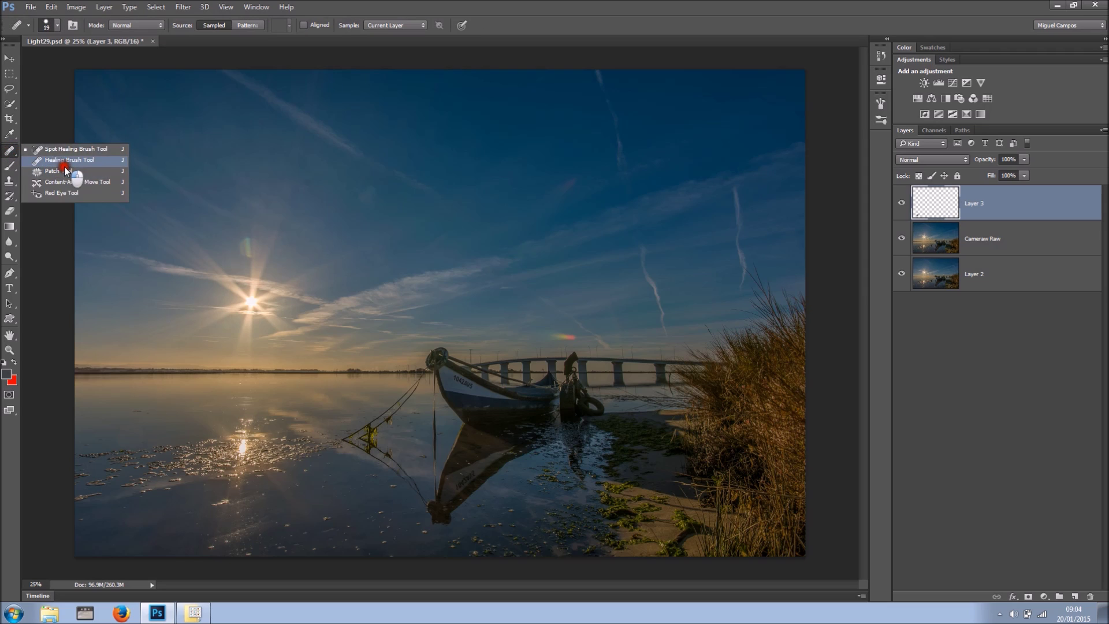
{"action": "right_click", "coordinate": [165, 511], "text": "alt"}
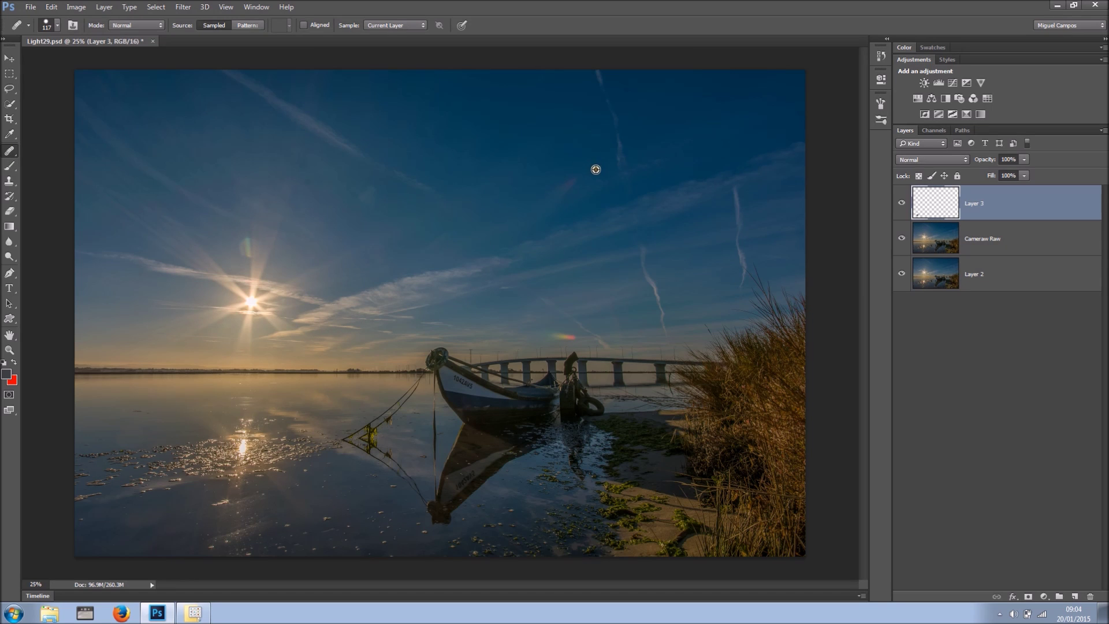
{"action": "mouse_move", "coordinate": [599, 172]}
{"action": "left_mouse_down"}
{"action": "mouse_move", "coordinate": [621, 179]}
{"action": "mouse_move", "coordinate": [630, 155]}
{"action": "mouse_move", "coordinate": [621, 139]}
{"action": "mouse_move", "coordinate": [616, 148]}
{"action": "mouse_move", "coordinate": [622, 156]}
{"action": "mouse_move", "coordinate": [619, 131]}
{"action": "mouse_move", "coordinate": [619, 156]}
{"action": "mouse_move", "coordinate": [569, 227]}
{"action": "mouse_move", "coordinate": [426, 19]}
{"action": "mouse_move", "coordinate": [406, 28]}
{"action": "left_mouse_up"}
{"action": "left_click", "coordinate": [403, 26]}
{"action": "left_click", "coordinate": [390, 44]}
{"action": "mouse_move", "coordinate": [599, 162]}
{"action": "left_mouse_down"}
{"action": "mouse_move", "coordinate": [622, 167]}
{"action": "mouse_move", "coordinate": [626, 145]}
{"action": "mouse_move", "coordinate": [614, 154]}
{"action": "mouse_move", "coordinate": [602, 79]}
{"action": "mouse_move", "coordinate": [583, 211]}
{"action": "mouse_move", "coordinate": [546, 267]}
{"action": "left_mouse_up"}
{"action": "mouse_move", "coordinate": [518, 226]}
{"action": "left_mouse_down"}
{"action": "mouse_move", "coordinate": [538, 210]}
{"action": "mouse_move", "coordinate": [469, 210]}
{"action": "mouse_move", "coordinate": [504, 171]}
{"action": "mouse_move", "coordinate": [468, 193]}
{"action": "left_mouse_up"}
Heal one more right-hand sky spot, then make red the Brush painting colour
{"action": "left_click", "coordinate": [724, 268]}
{"action": "left_click", "coordinate": [9, 166]}
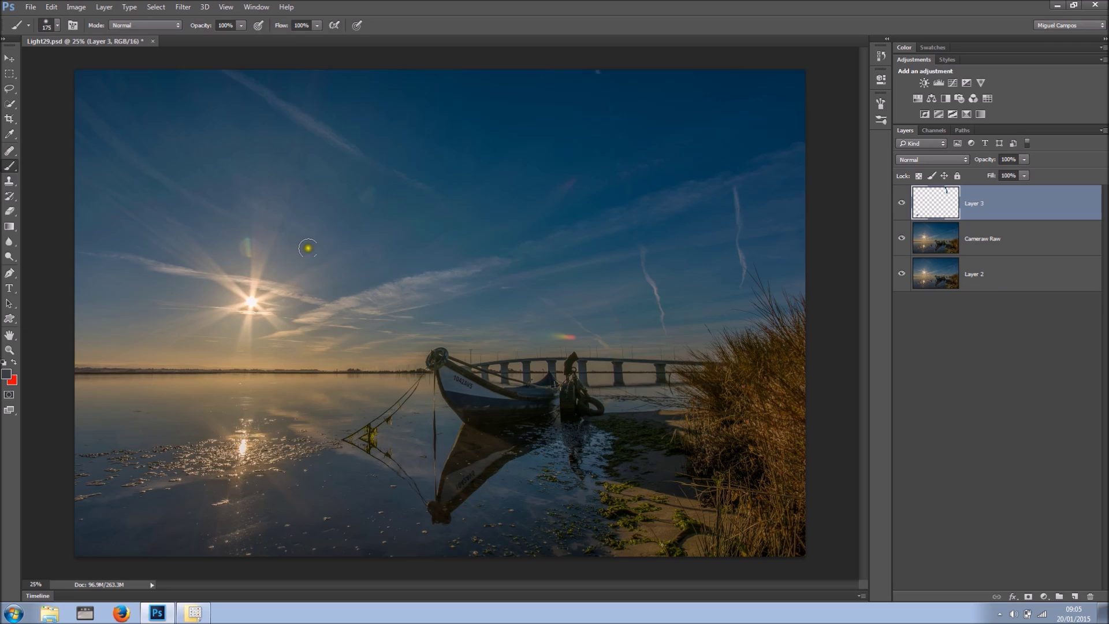
{"action": "left_click", "coordinate": [13, 364]}
Try a straight red line and grouping all three layers, undoing both
{"action": "left_click", "coordinate": [755, 148], "text": "shift"}
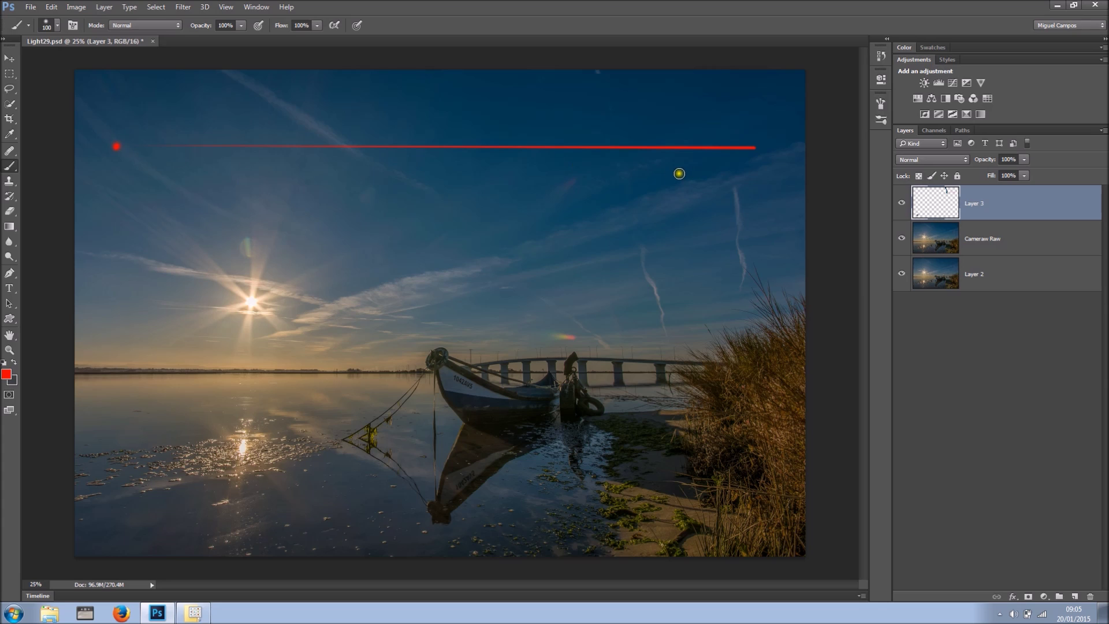
{"action": "key", "text": "ctrl+z"}
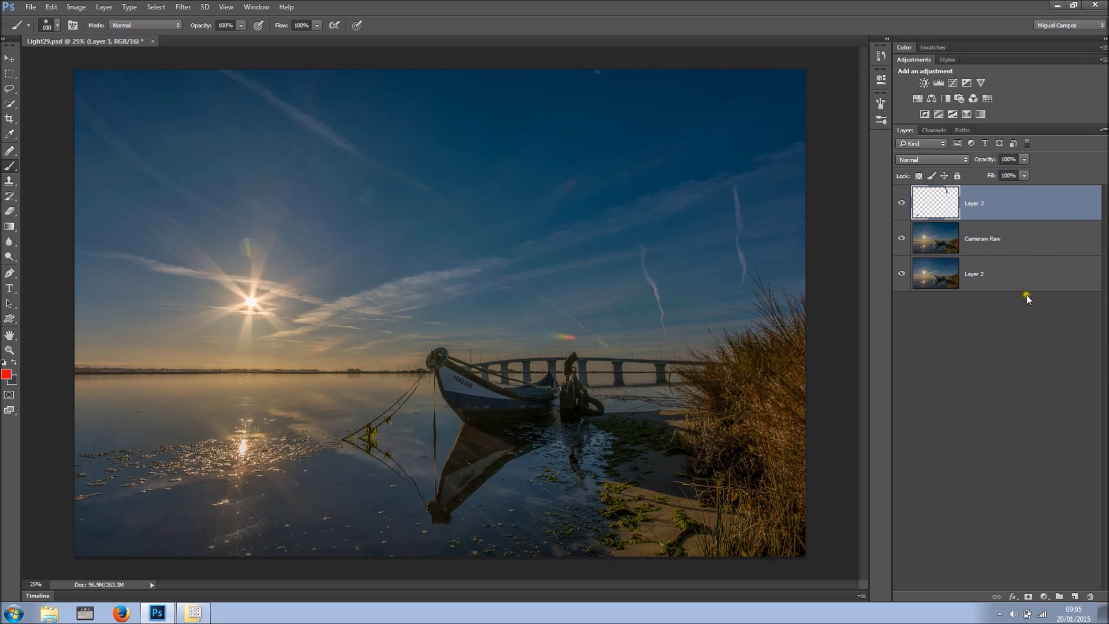
{"action": "left_click", "coordinate": [1053, 276], "text": "shift"}
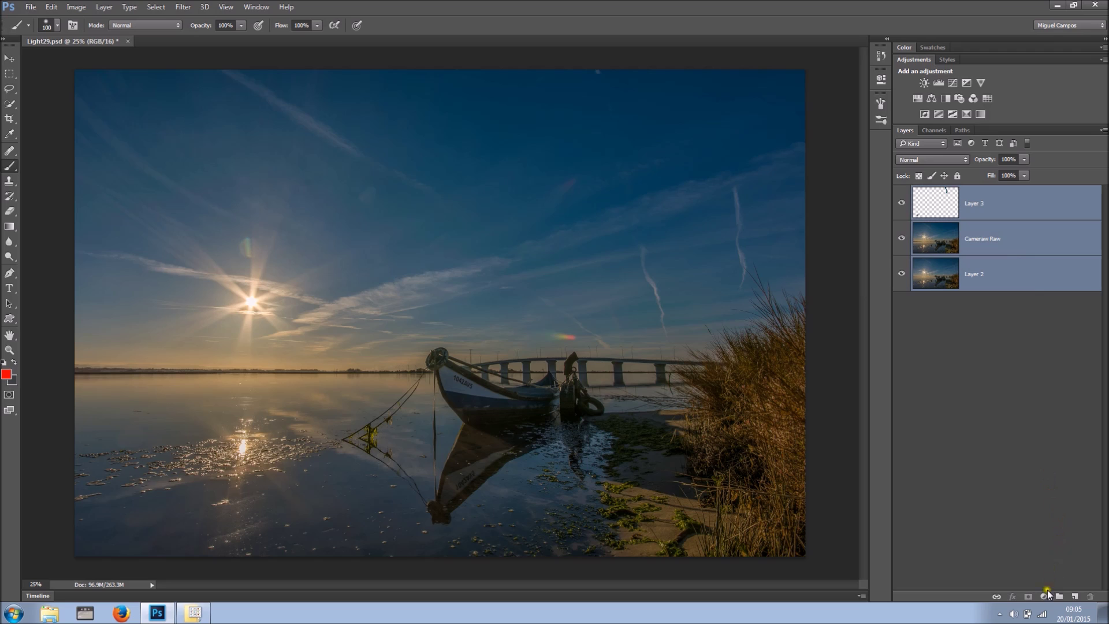
{"action": "left_click", "coordinate": [1060, 596]}
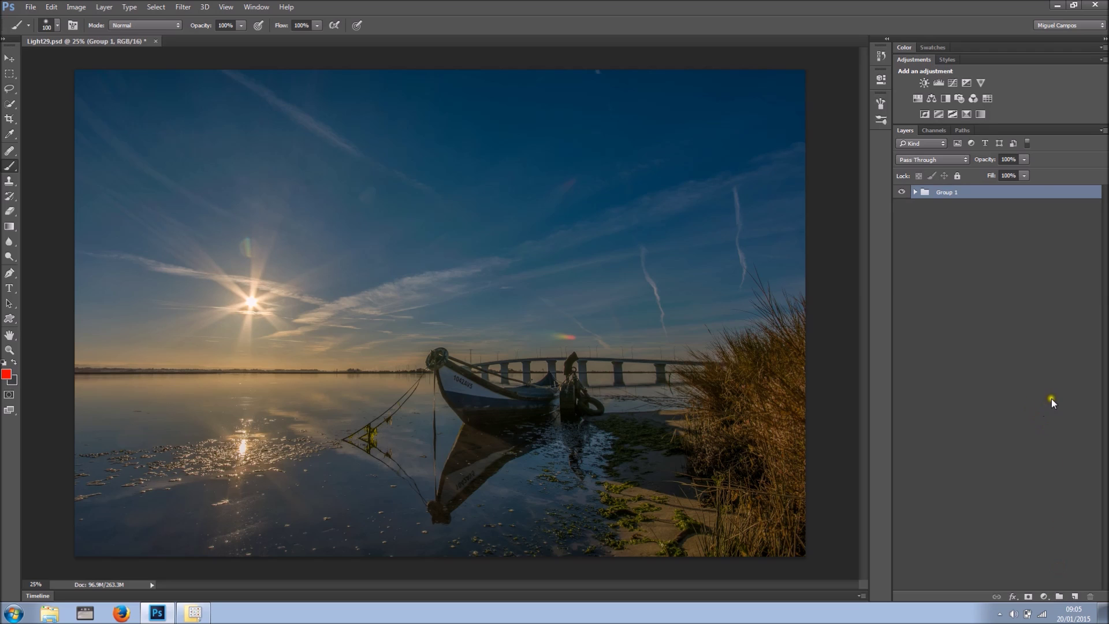
{"action": "key", "text": "ctrl+z"}
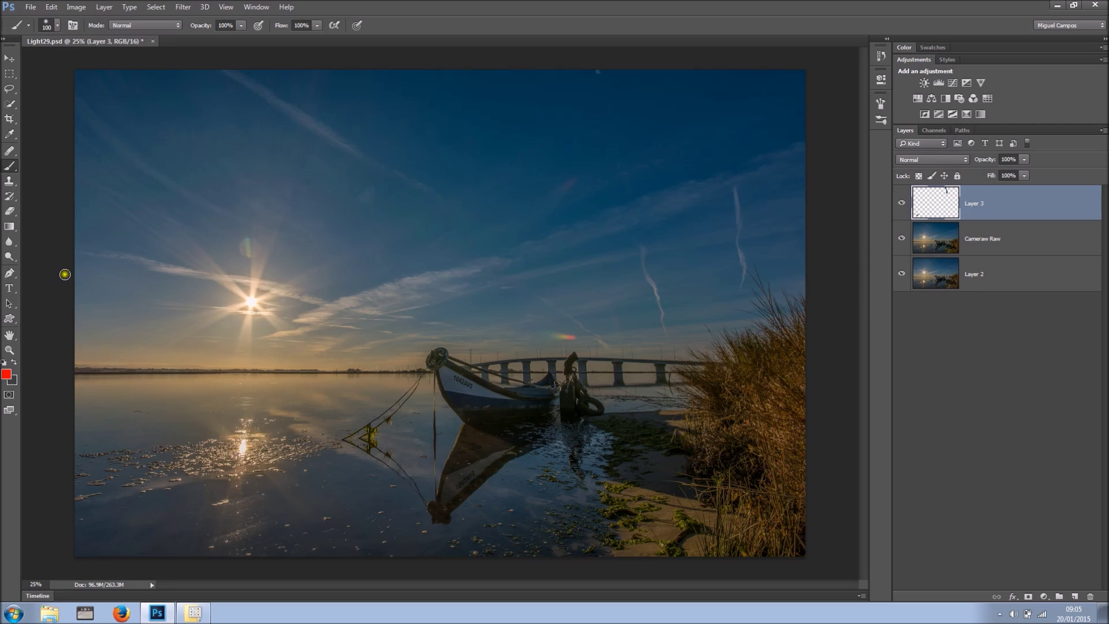
Start a heart path with the Pen tool, placing the left lobe and top anchors
{"action": "left_click", "coordinate": [10, 272]}
{"action": "left_click", "coordinate": [175, 176]}
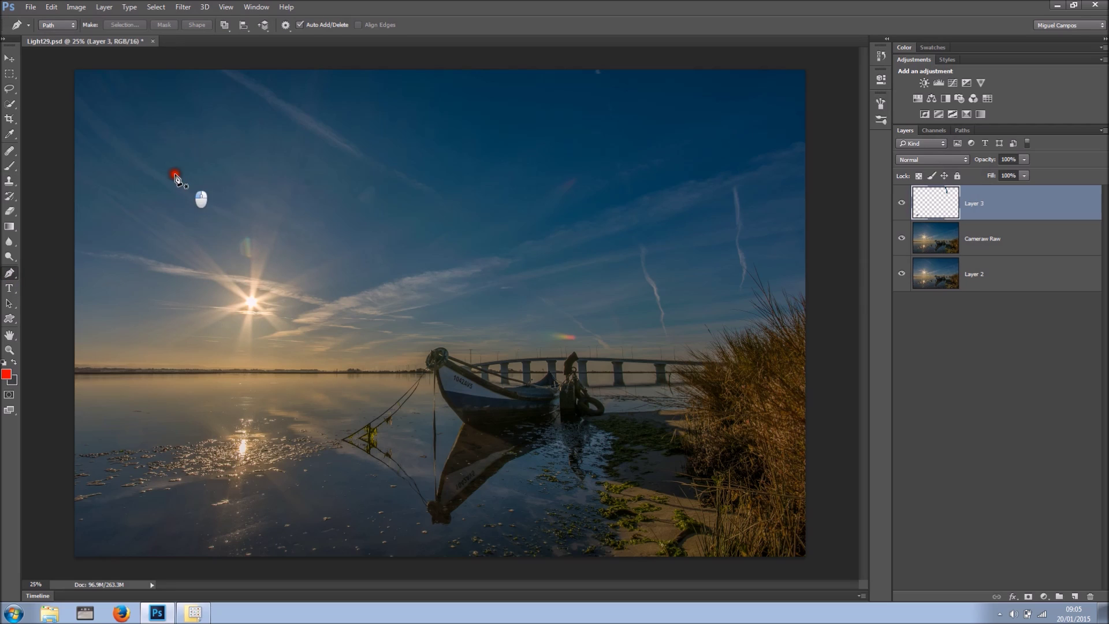
{"action": "left_click_drag", "start_coordinate": [301, 207], "coordinate": [346, 289]}
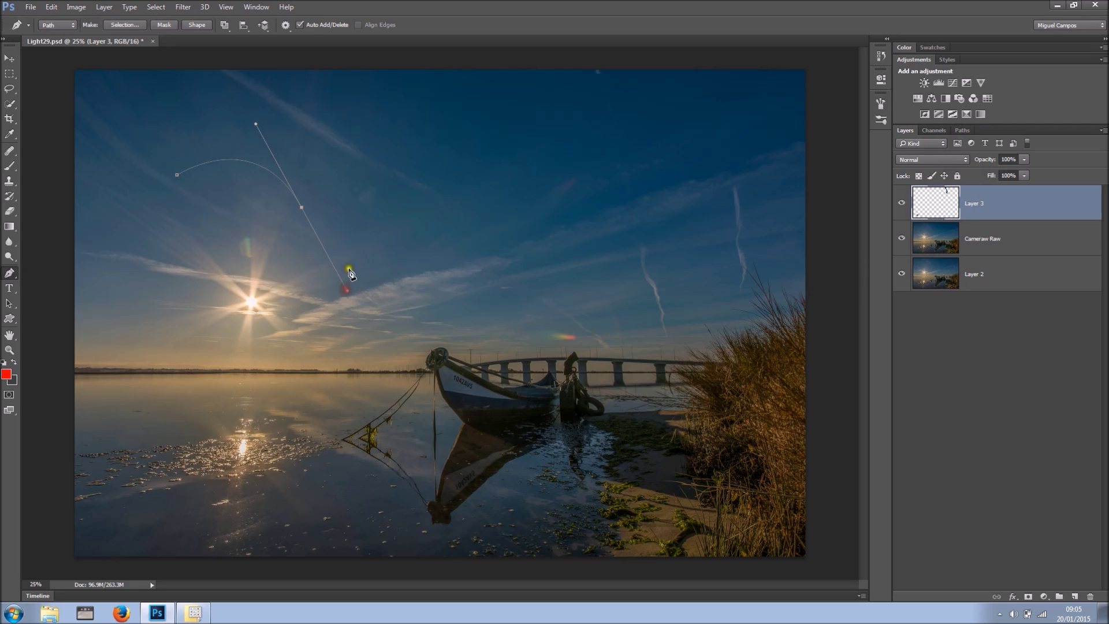
{"action": "left_click_drag", "start_coordinate": [301, 206], "coordinate": [340, 214]}
{"action": "left_click", "coordinate": [321, 187], "text": "alt"}
{"action": "left_click_drag", "start_coordinate": [395, 155], "coordinate": [486, 189]}
{"action": "left_click_drag", "start_coordinate": [395, 155], "coordinate": [443, 161]}
Shape the right lobe and bottom point, close the heart path, and show Paths
{"action": "left_click_drag", "start_coordinate": [533, 199], "coordinate": [500, 214]}
{"action": "mouse_move", "coordinate": [369, 95]}
{"action": "left_mouse_down"}
{"action": "mouse_move", "coordinate": [406, 114]}
{"action": "mouse_move", "coordinate": [365, 106]}
{"action": "left_mouse_up"}
{"action": "left_click_drag", "start_coordinate": [421, 304], "coordinate": [372, 361]}
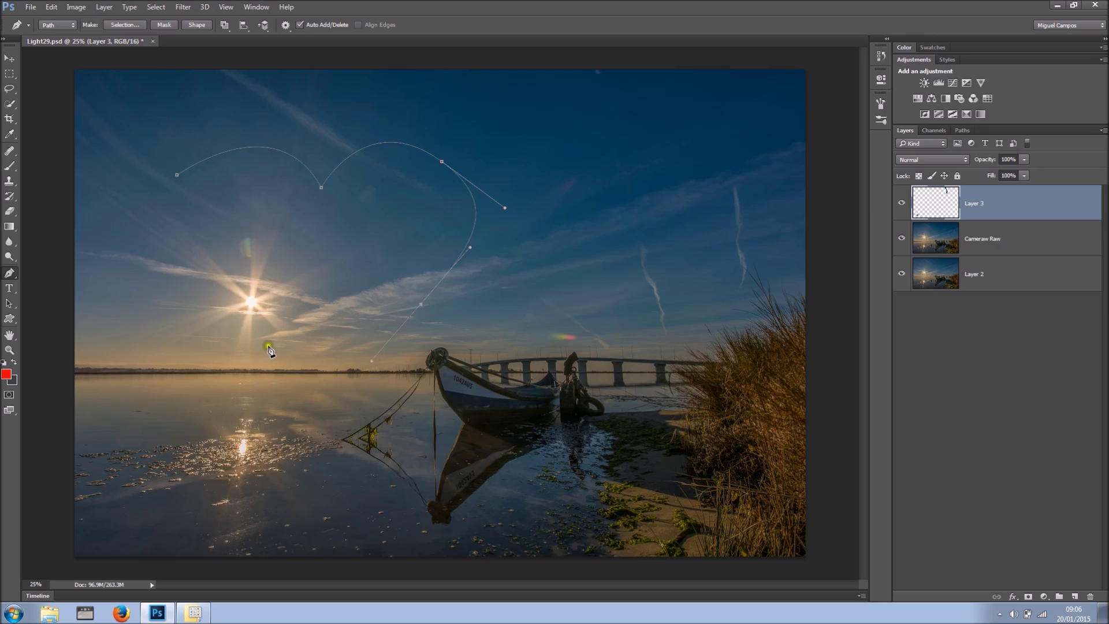
{"action": "left_click", "coordinate": [177, 174]}
{"action": "left_click_drag", "start_coordinate": [230, 161], "coordinate": [255, 132]}
{"action": "left_click", "coordinate": [962, 130]}
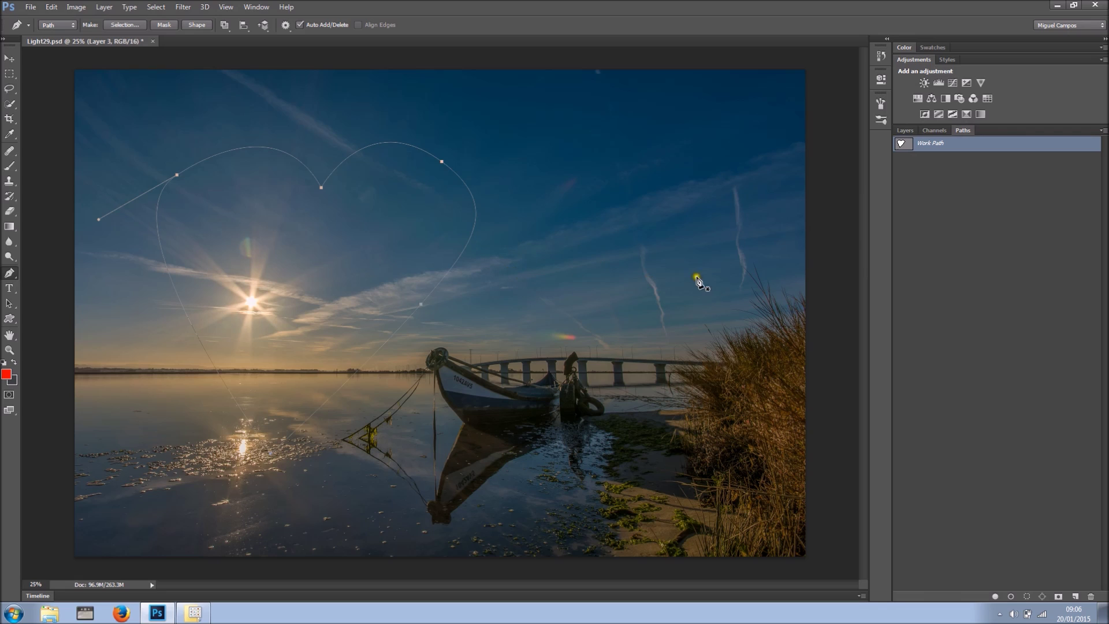
Load the heart Work Path as a selection, save it as Alpha 1, and deselect
{"action": "left_click", "coordinate": [897, 151], "text": "ctrl"}
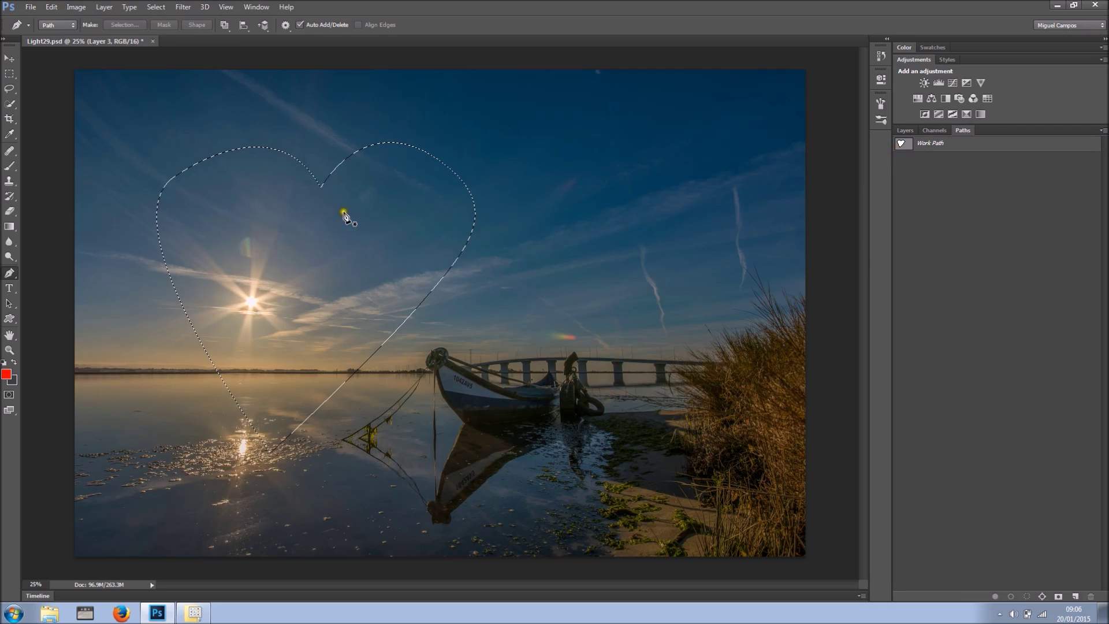
{"action": "left_click", "coordinate": [938, 129]}
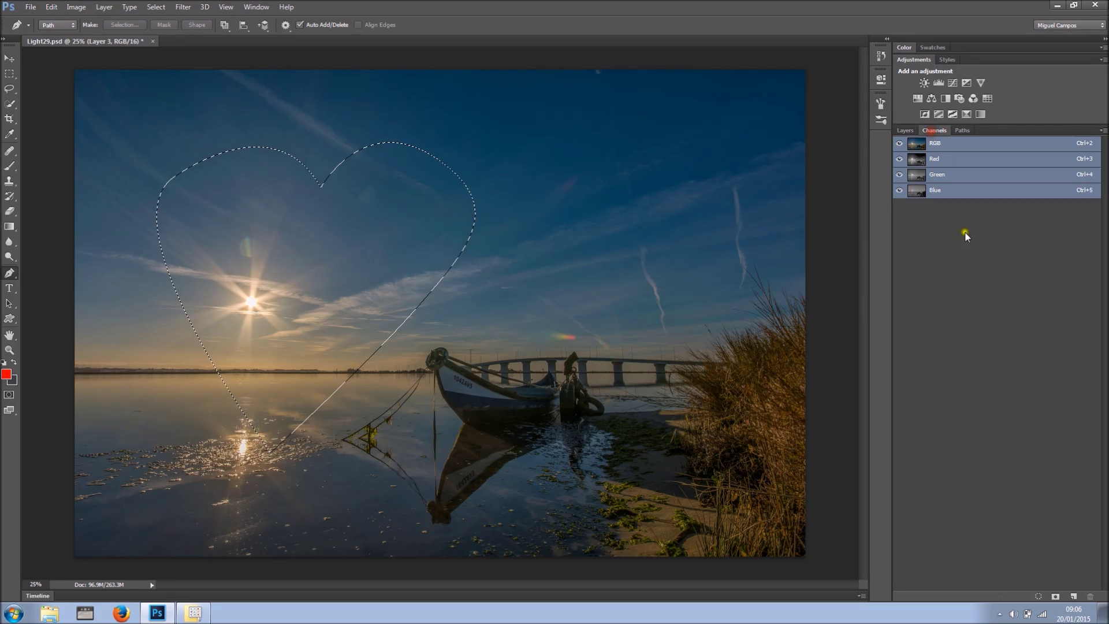
{"action": "left_click", "coordinate": [1055, 595]}
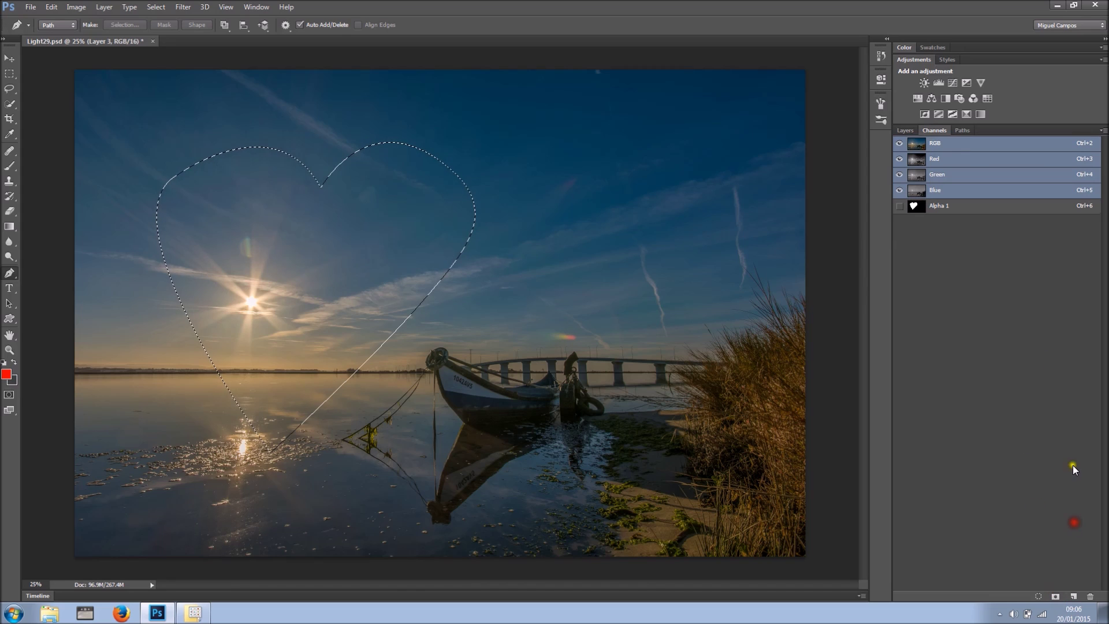
{"action": "key", "text": "ctrl+d"}
Compare the Green and Blue channels, select the sun highlights, deselect, and return to RGB
{"action": "left_click", "coordinate": [943, 174]}
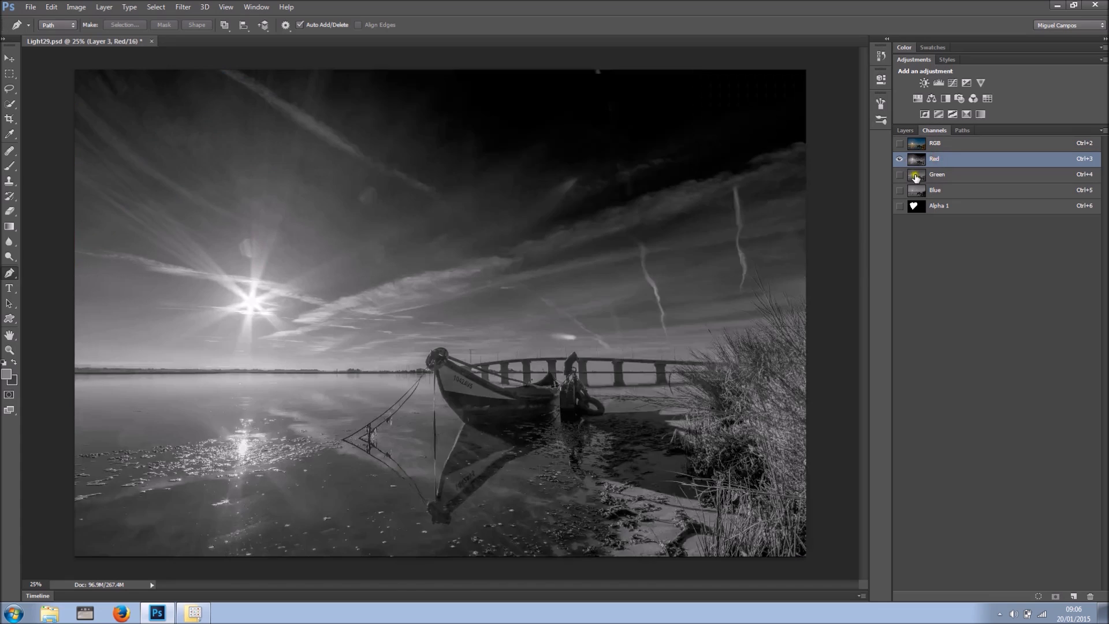
{"action": "left_click", "coordinate": [916, 194]}
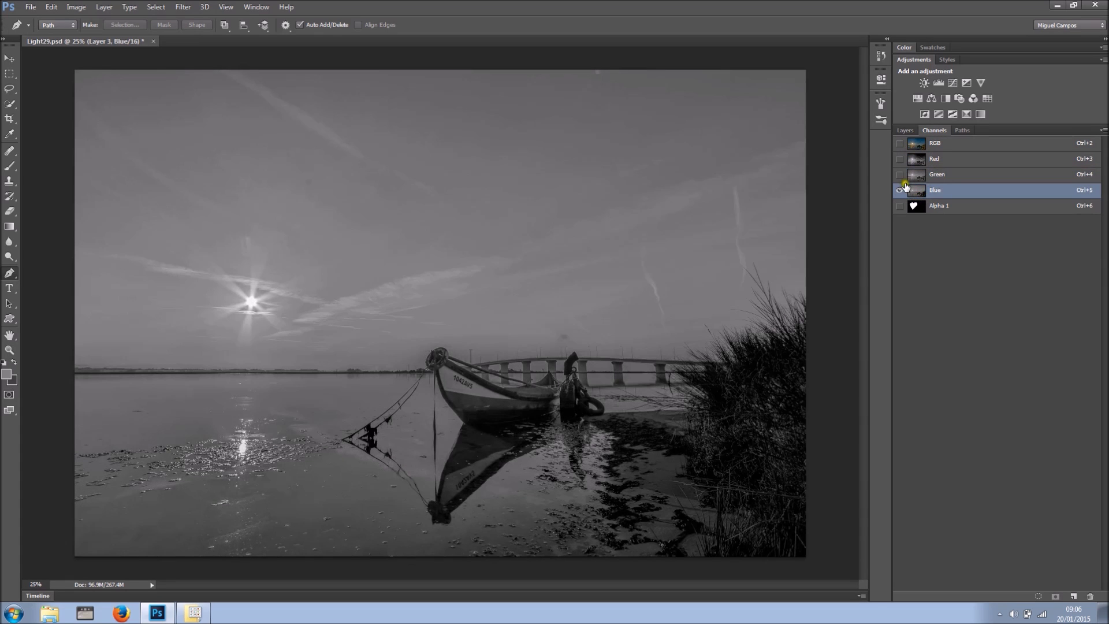
{"action": "left_click", "coordinate": [914, 181]}
{"action": "left_click", "coordinate": [953, 191]}
{"action": "left_click_drag", "start_coordinate": [919, 195], "coordinate": [933, 209]}
{"action": "left_click", "coordinate": [918, 194], "text": "ctrl"}
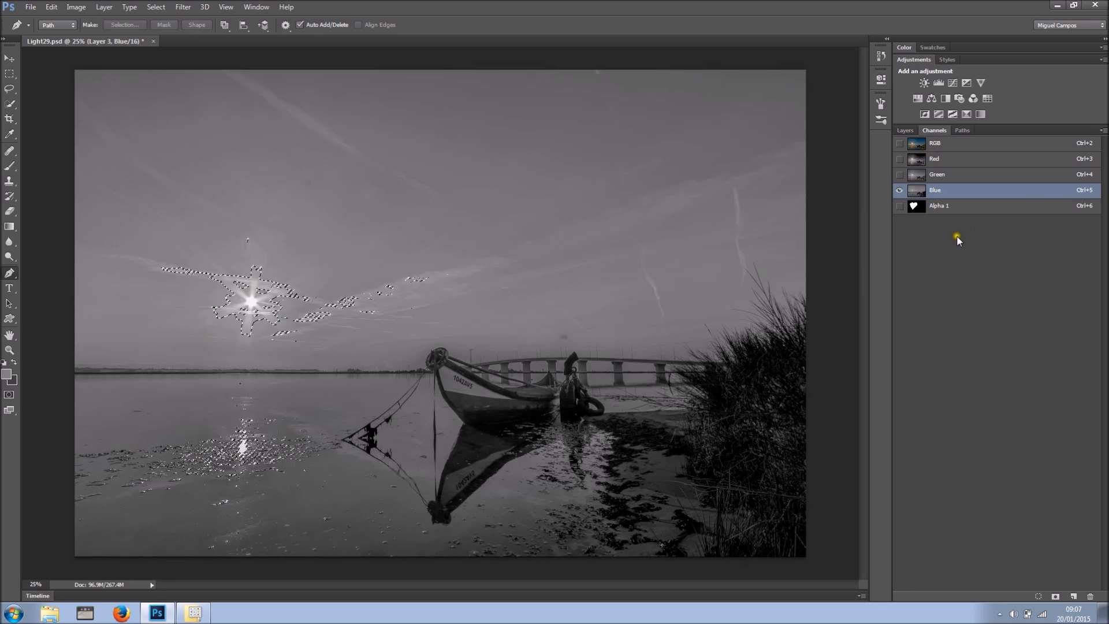
{"action": "key", "text": "ctrl+d"}
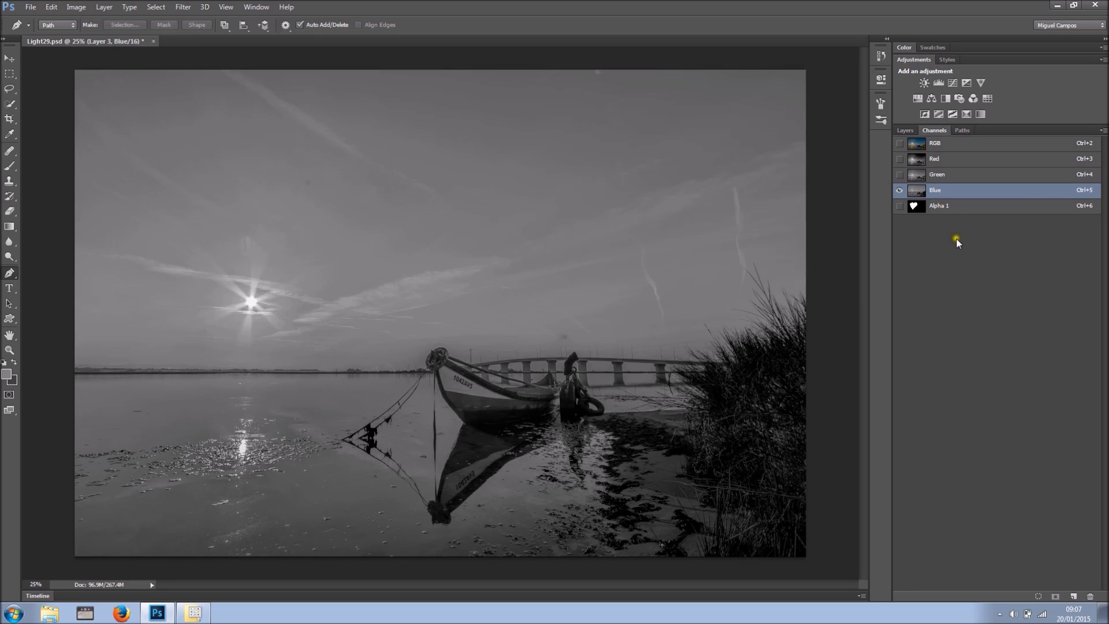
{"action": "left_click", "coordinate": [950, 145]}
Add a new layer and draw a red stepped frame custom shape across the whole photo
{"action": "left_click", "coordinate": [905, 131]}
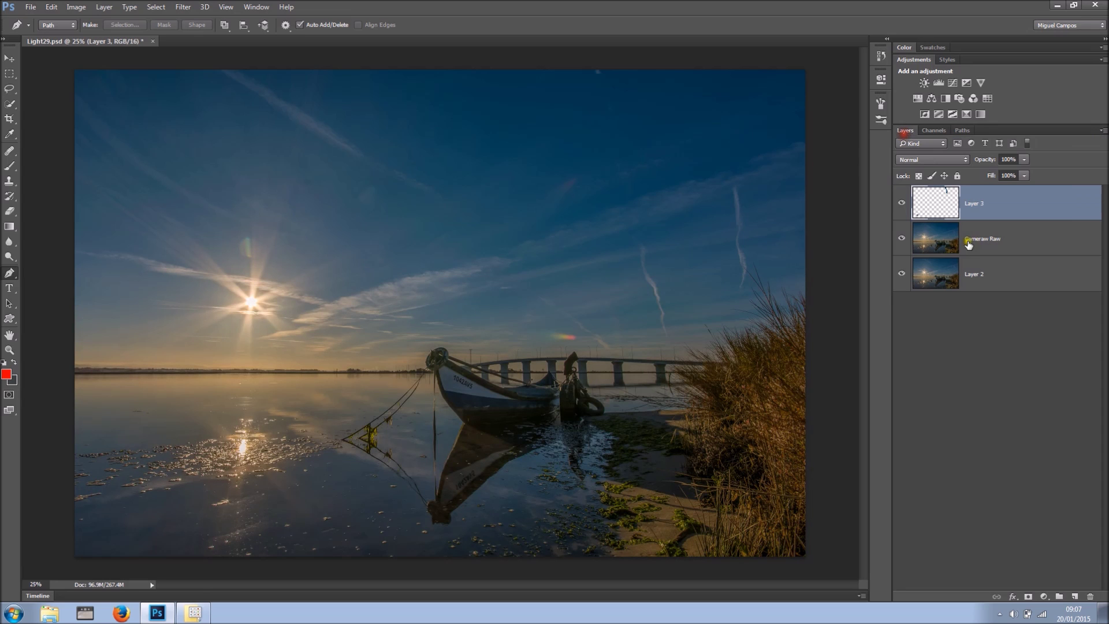
{"action": "left_click", "coordinate": [1066, 596]}
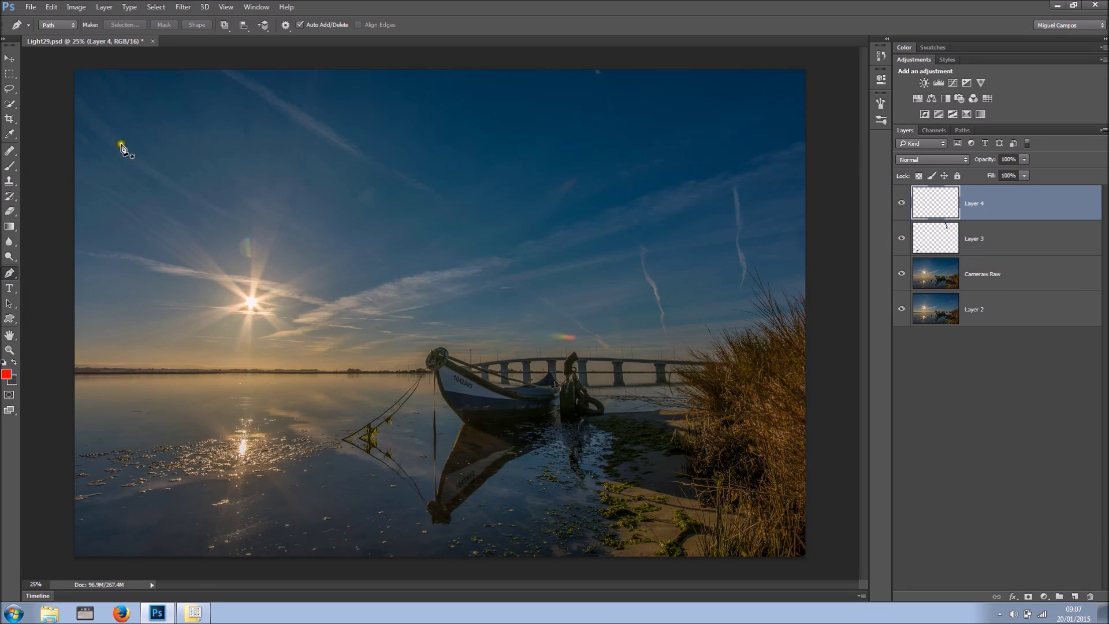
{"action": "left_click", "coordinate": [9, 319]}
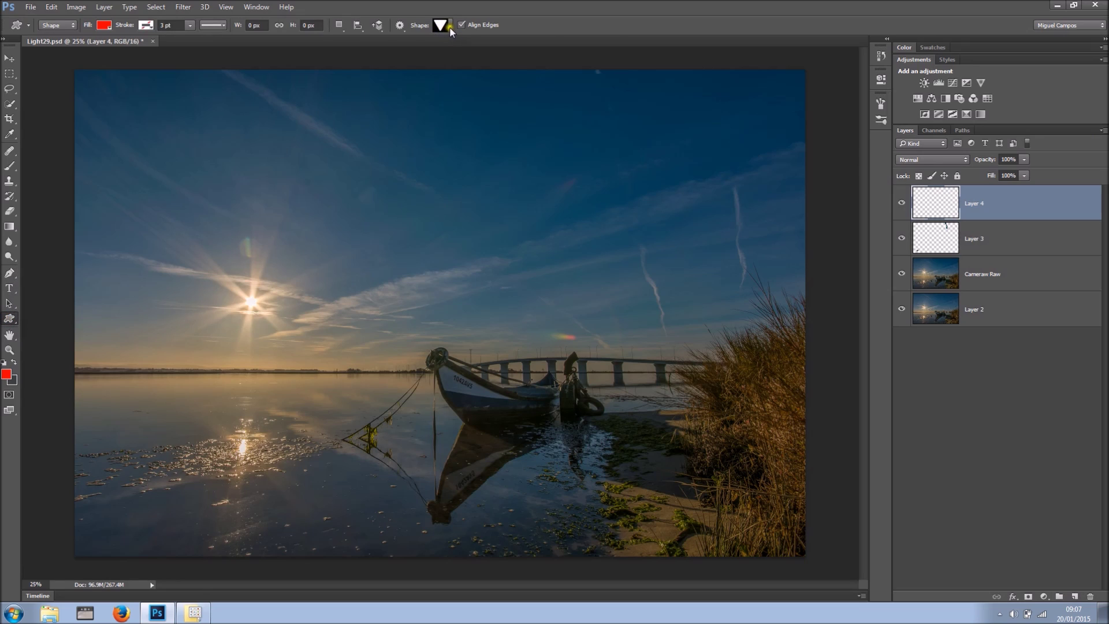
{"action": "left_click", "coordinate": [450, 26]}
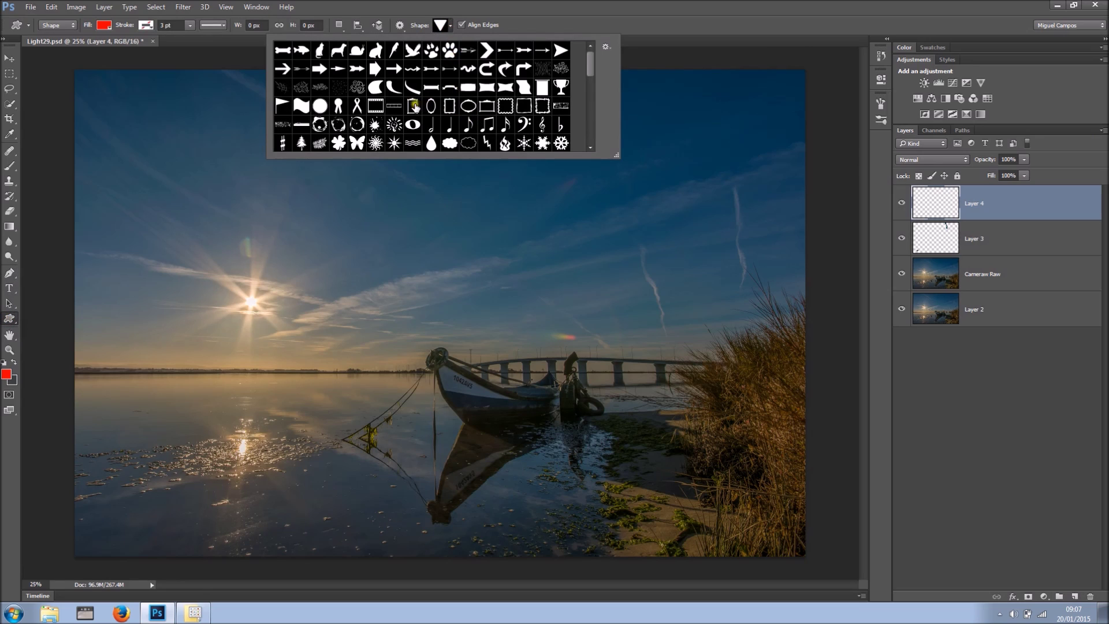
{"action": "left_click", "coordinate": [486, 107]}
{"action": "left_click_drag", "start_coordinate": [80, 76], "coordinate": [798, 552]}
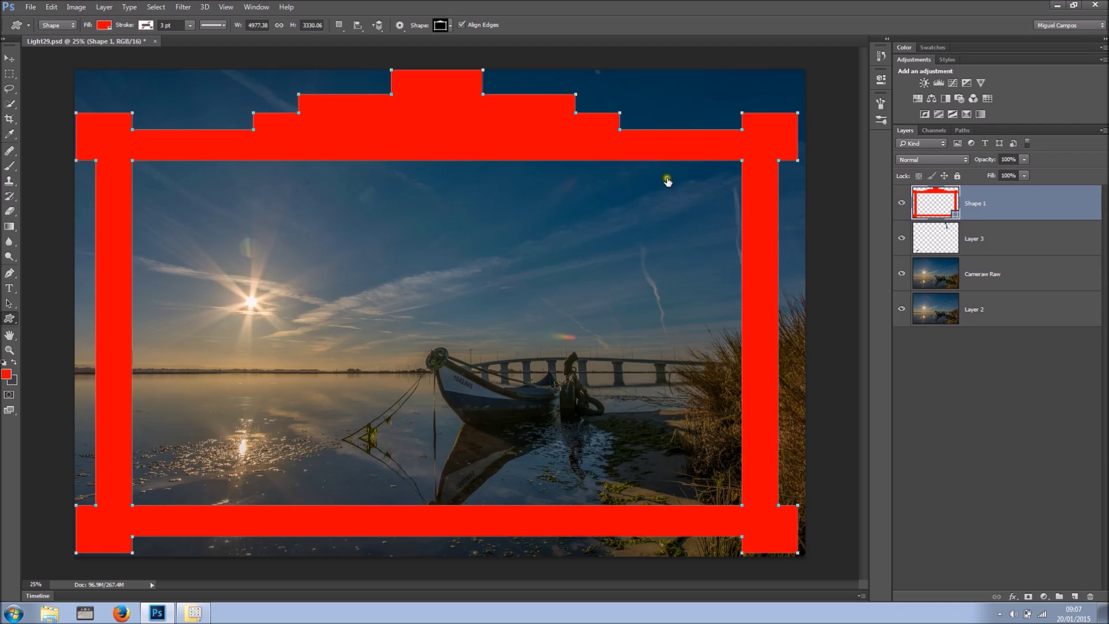
{"action": "left_click", "coordinate": [954, 215]}
Change the Shape 1 frame fill from red to pure white (ffffff)
{"action": "double_click", "coordinate": [954, 215]}
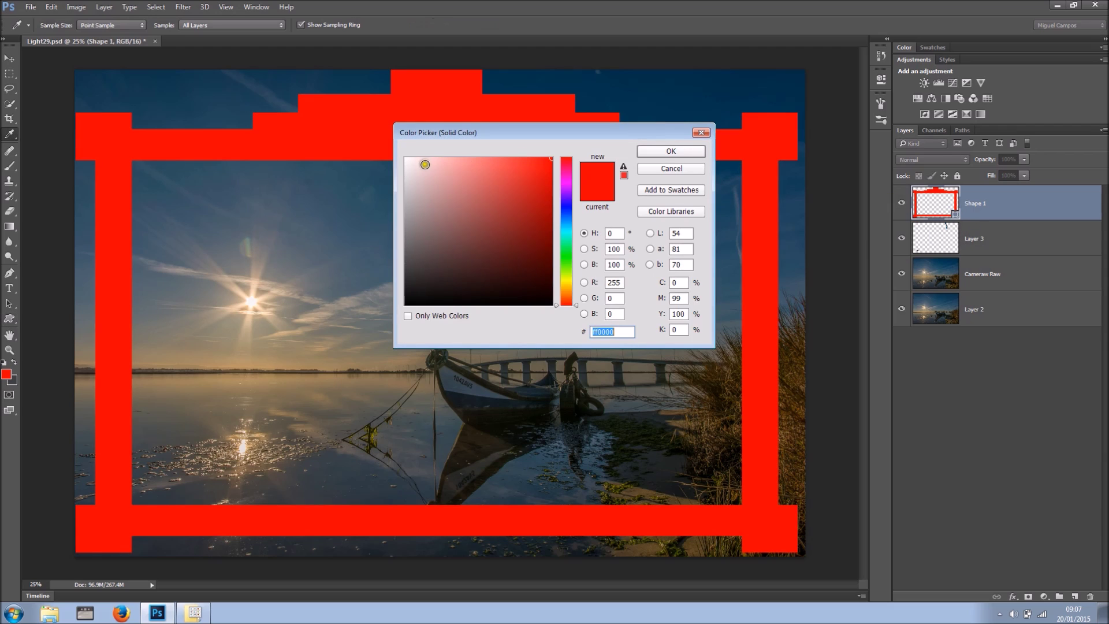
{"action": "left_click", "coordinate": [422, 162]}
{"action": "left_click", "coordinate": [406, 154]}
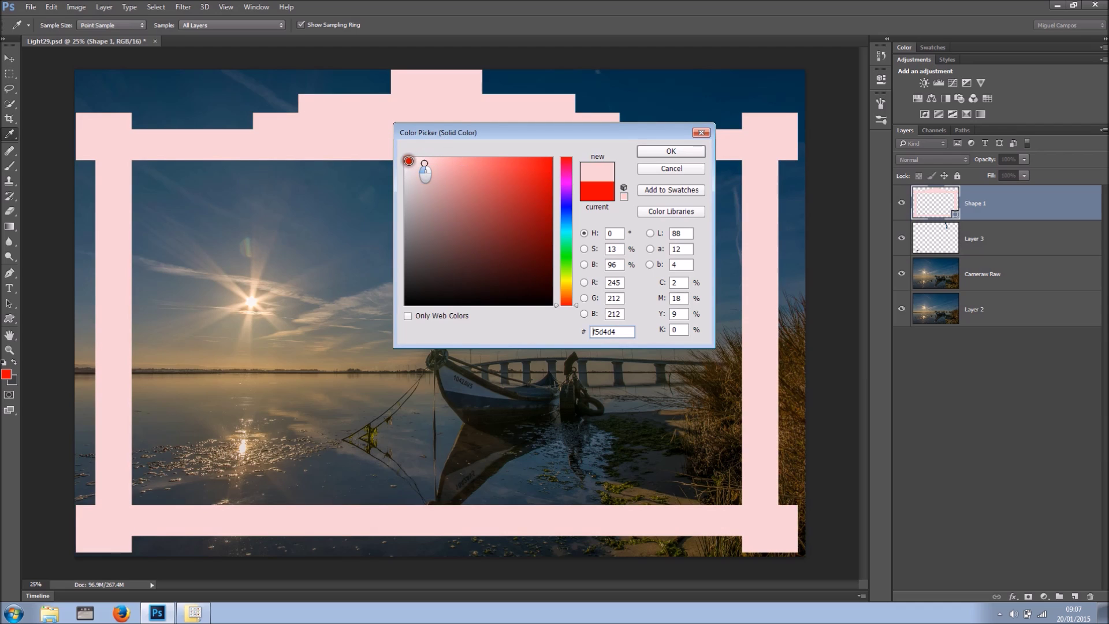
{"action": "left_click_drag", "start_coordinate": [406, 153], "coordinate": [404, 156]}
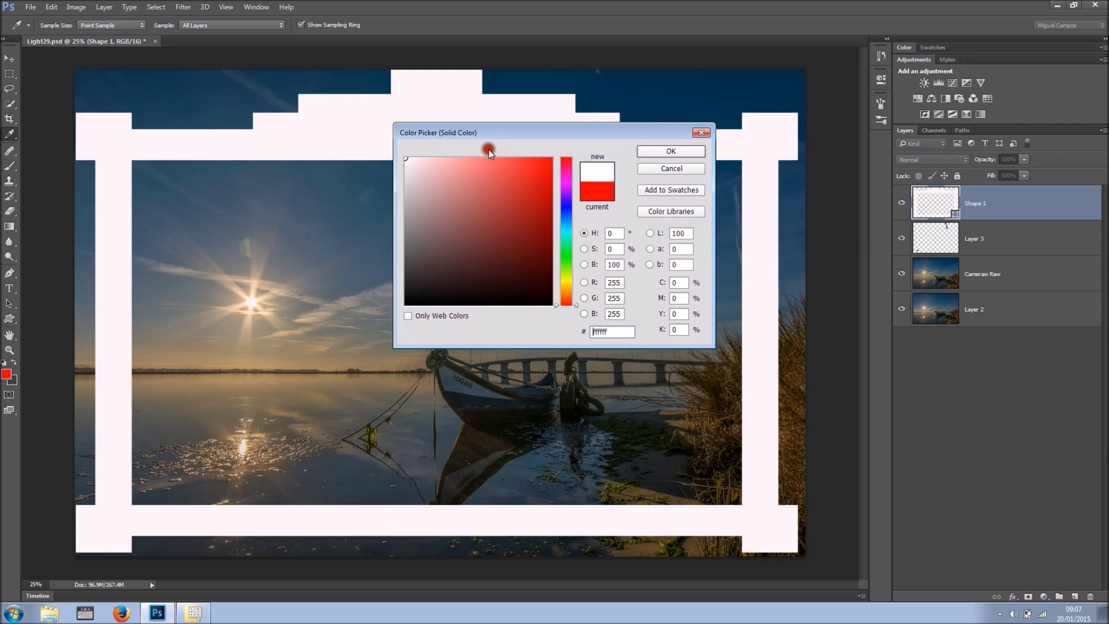
{"action": "left_click", "coordinate": [672, 150]}
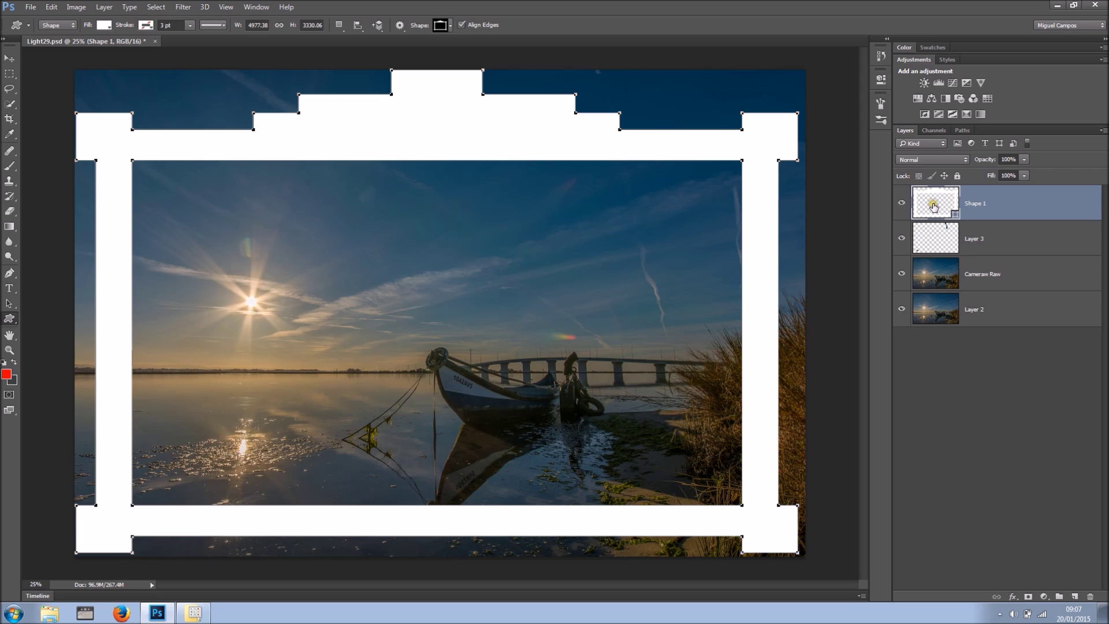
Rasterize the white frame layer Shape 1 into an ordinary pixel layer
{"action": "right_click", "coordinate": [933, 206]}
{"action": "left_click", "coordinate": [980, 206]}
{"action": "right_click", "coordinate": [980, 207]}
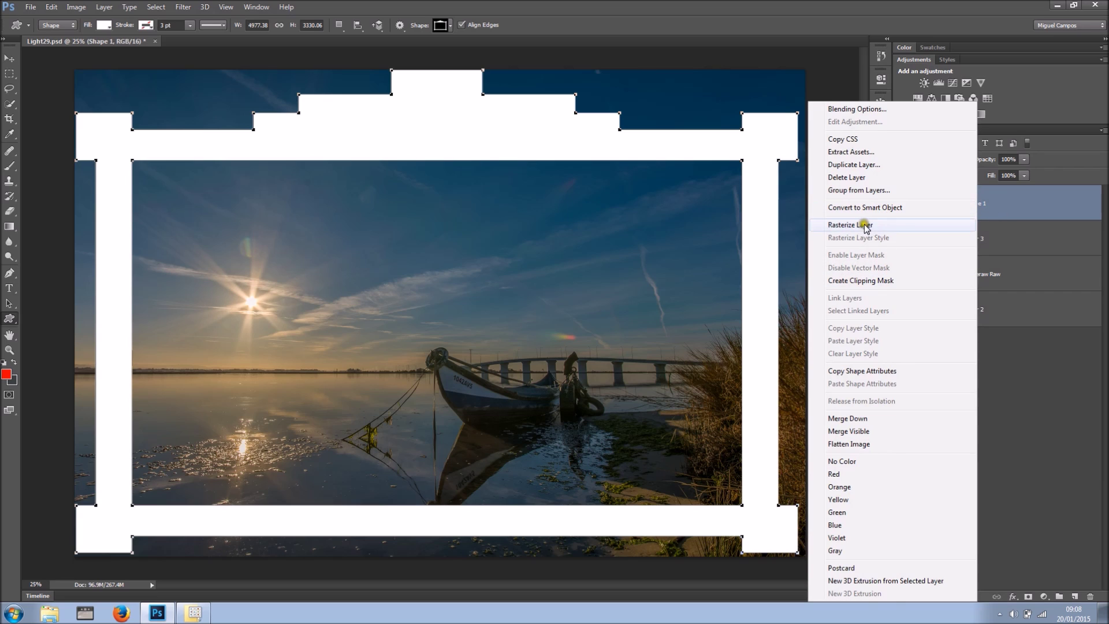
{"action": "left_click", "coordinate": [866, 226]}
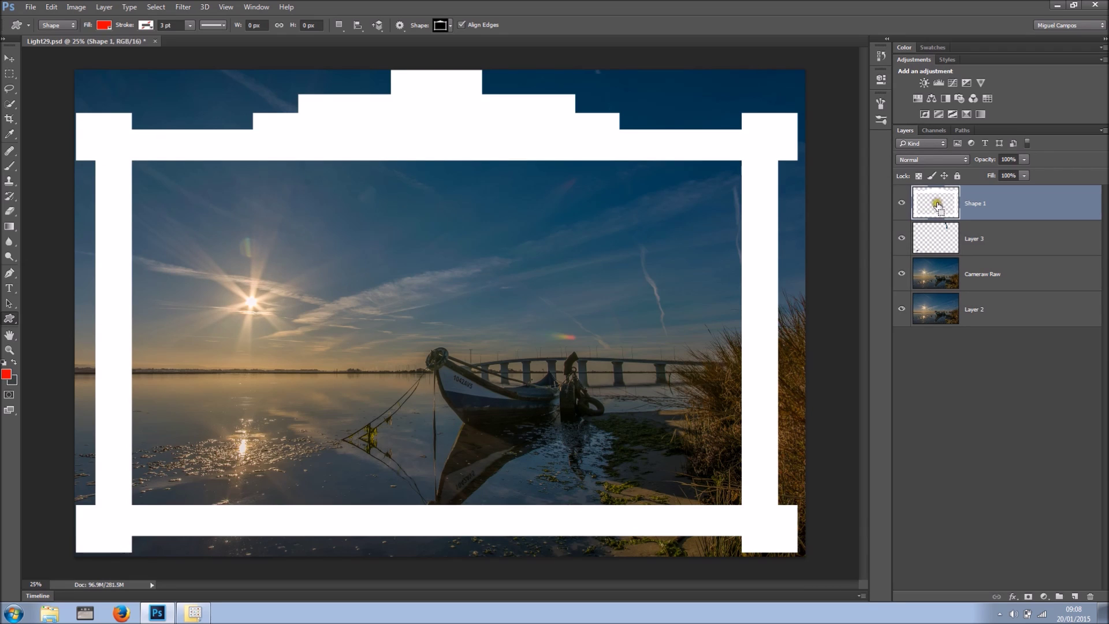
Load the Shape 1 outline as a selection and add it as a mask on Cameraw Raw, hiding Layer 3 and Shape 1
{"action": "left_click", "coordinate": [937, 203], "text": "ctrl"}
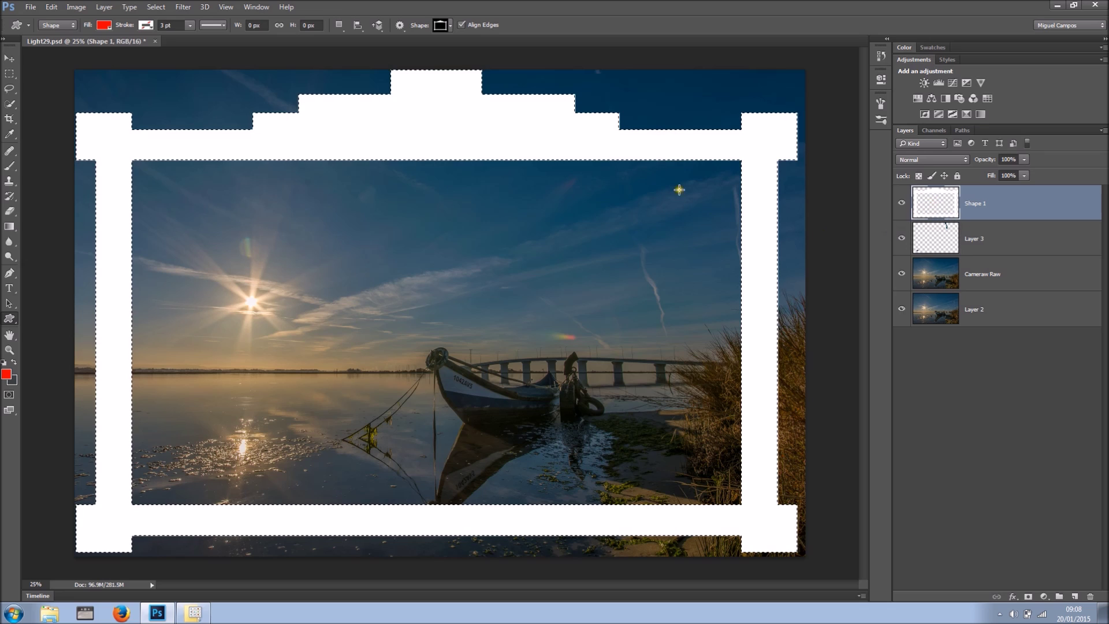
{"action": "left_click", "coordinate": [976, 278]}
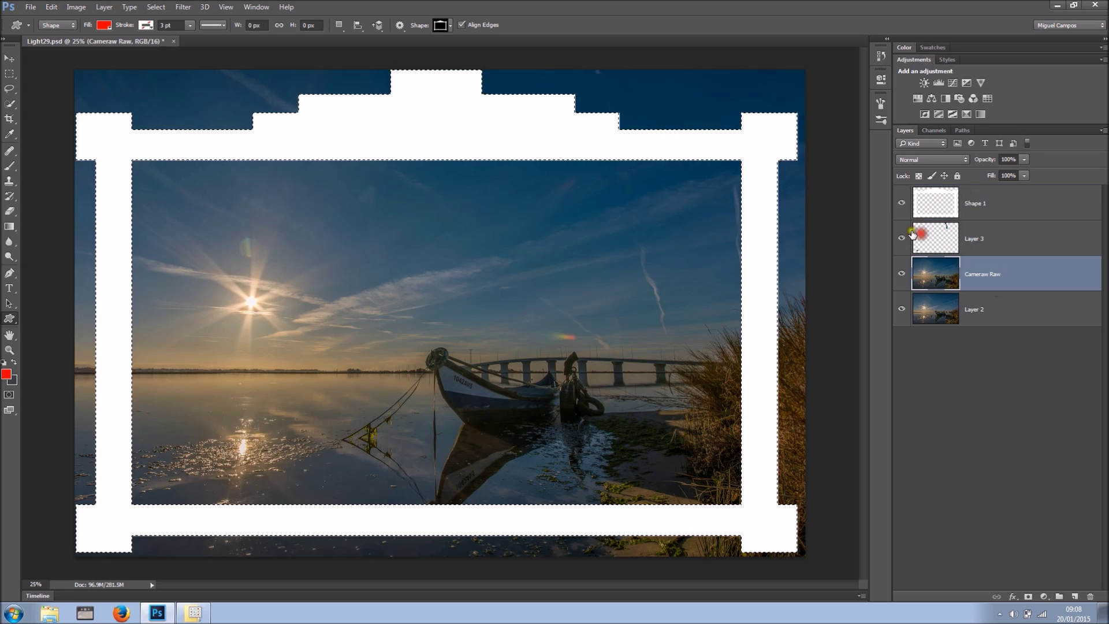
{"action": "left_click", "coordinate": [902, 237]}
{"action": "left_click", "coordinate": [902, 202]}
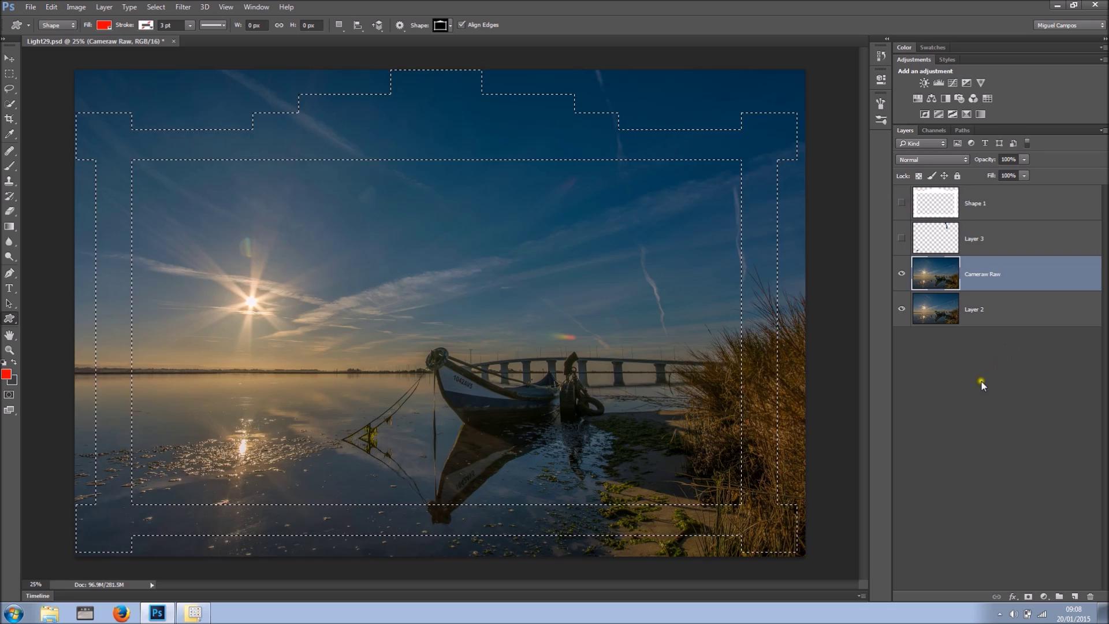
{"action": "left_click", "coordinate": [1028, 596]}
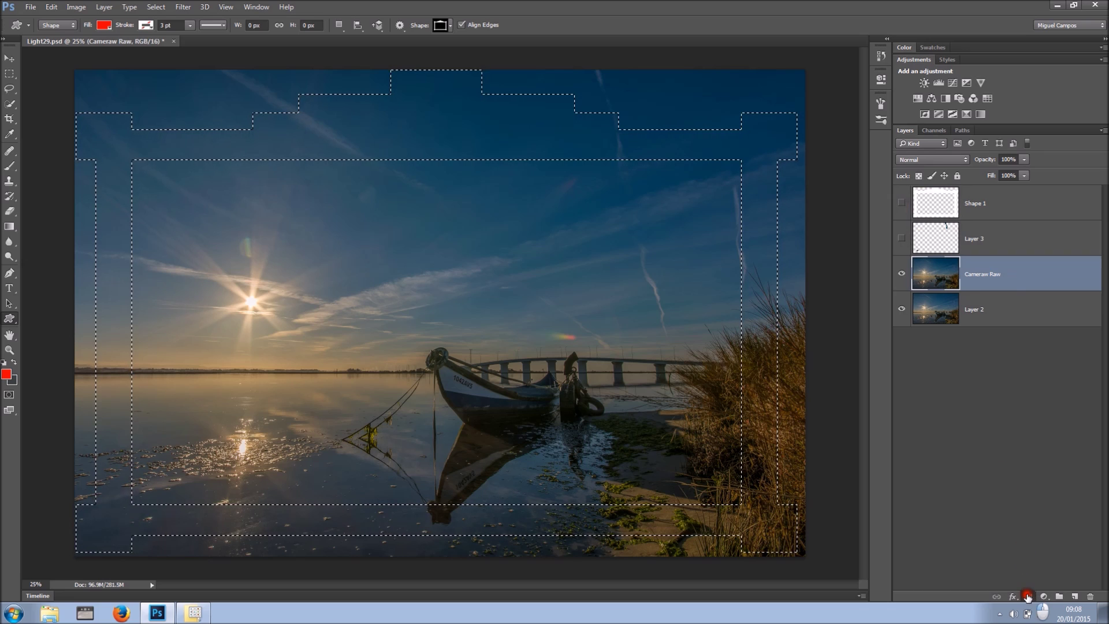
Hide Layer 2 and invert the Cameraw Raw mask in Properties
{"action": "left_click", "coordinate": [899, 311]}
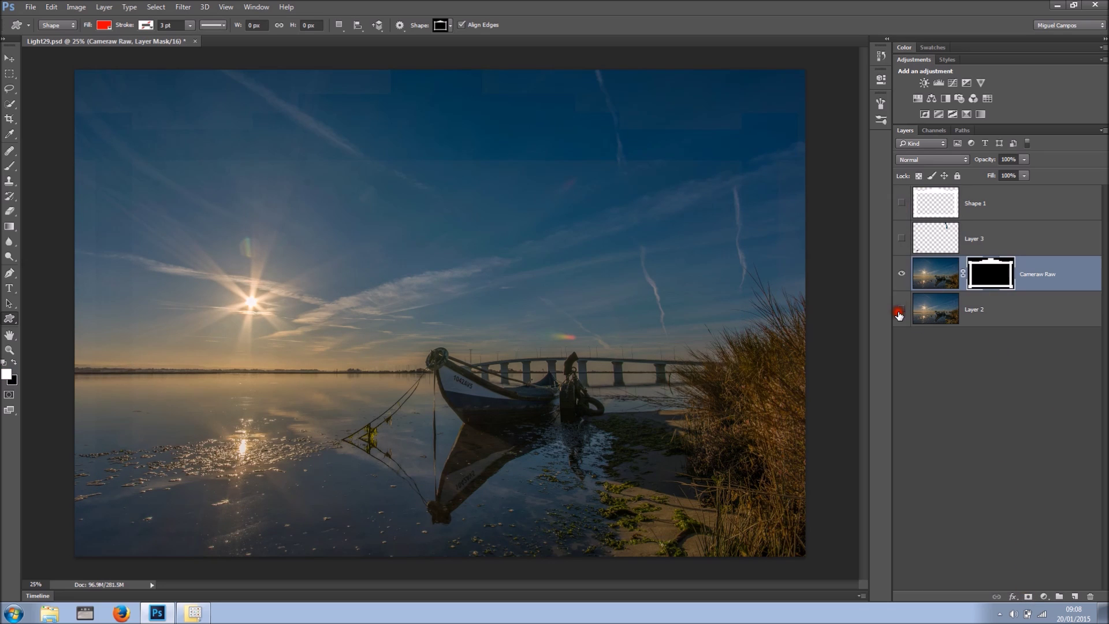
{"action": "left_click", "coordinate": [984, 281]}
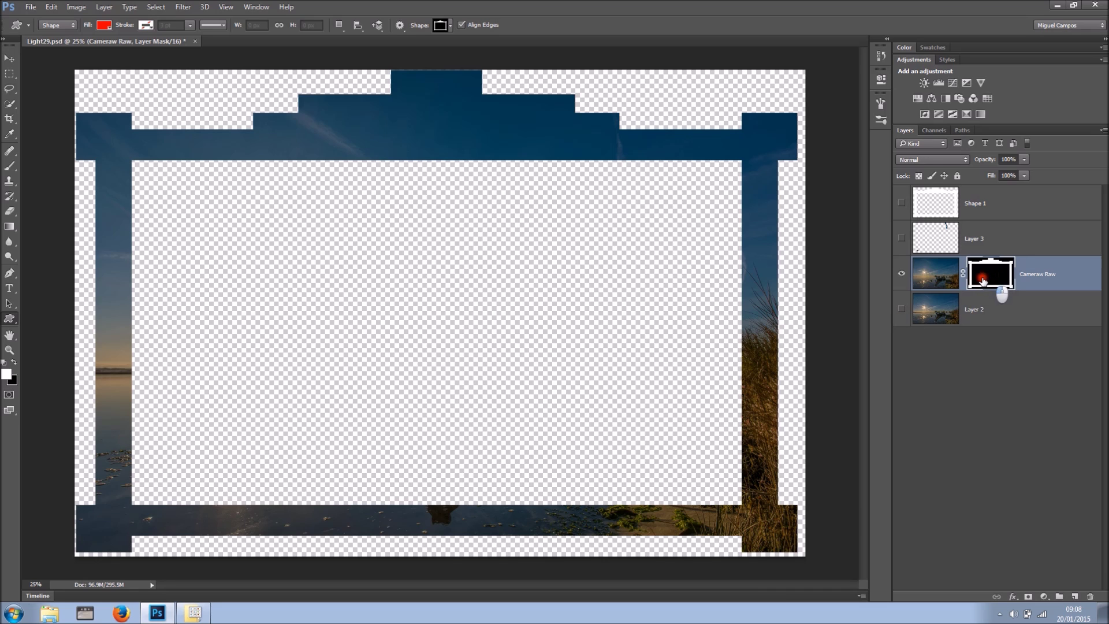
{"action": "left_click", "coordinate": [826, 240]}
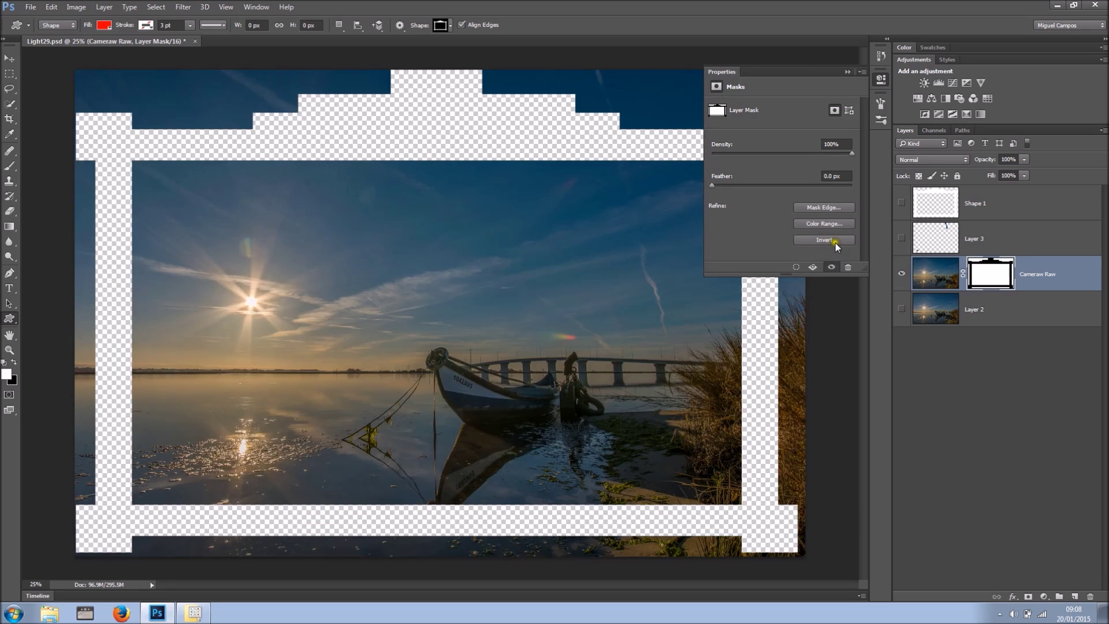
{"action": "left_click", "coordinate": [848, 72]}
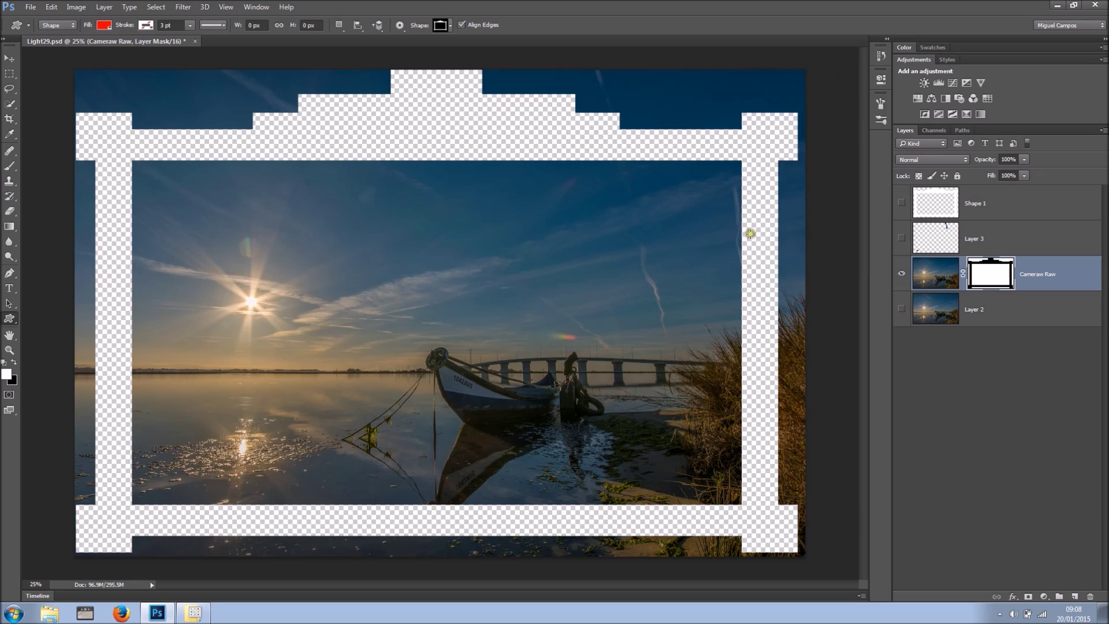
{"action": "right_click", "coordinate": [985, 278]}
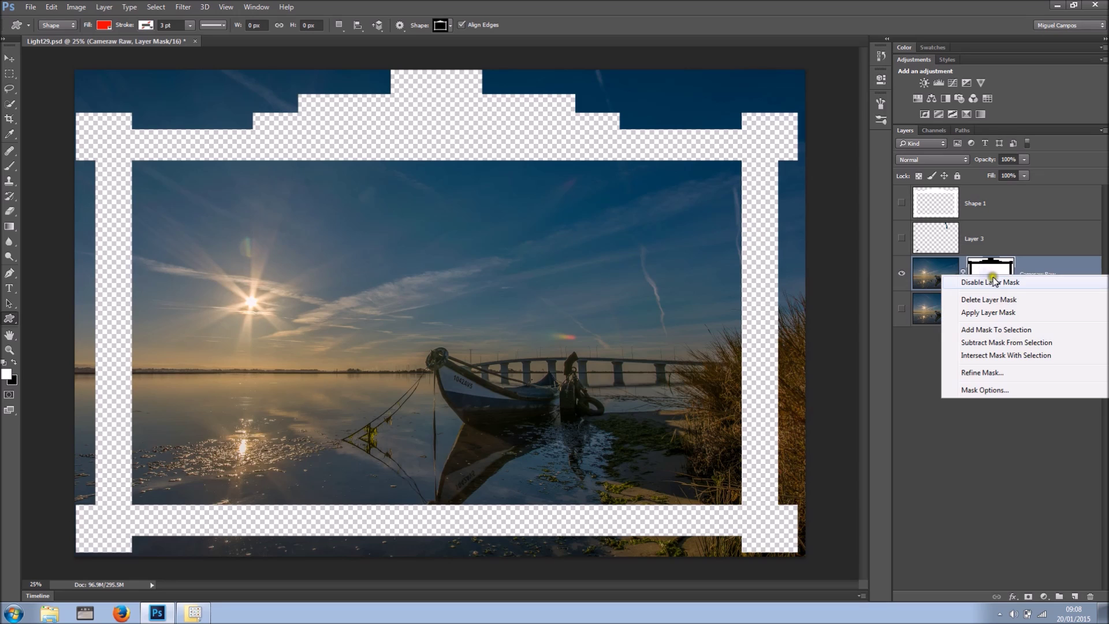
Disable the Cameraw Raw layer mask
{"action": "left_click", "coordinate": [1054, 272]}
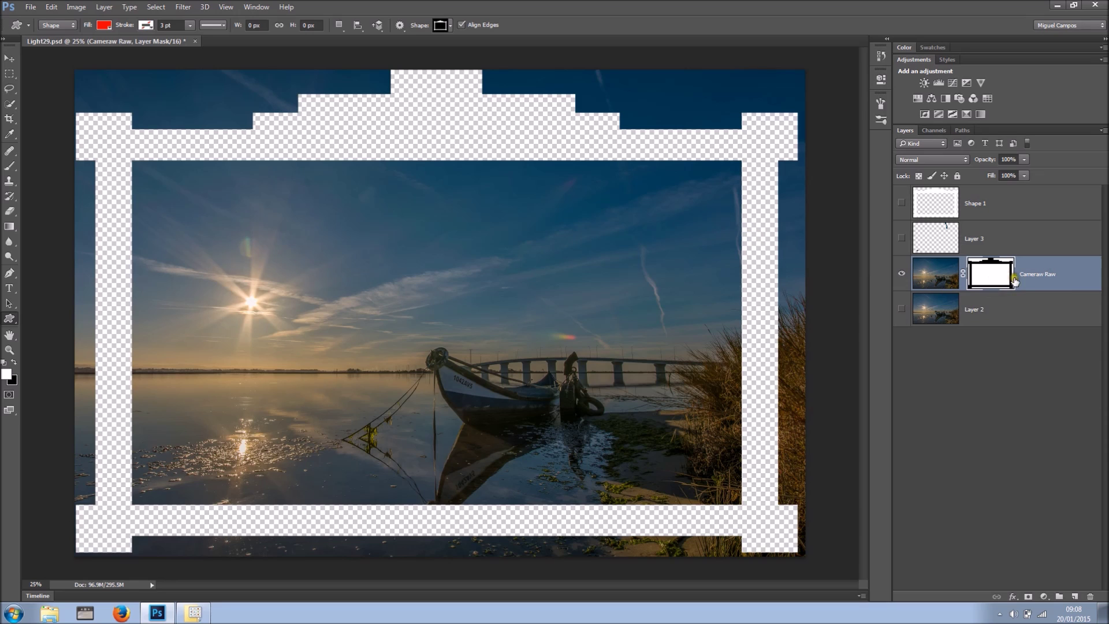
{"action": "left_click", "coordinate": [994, 278]}
{"action": "left_click", "coordinate": [993, 280], "text": "shift"}
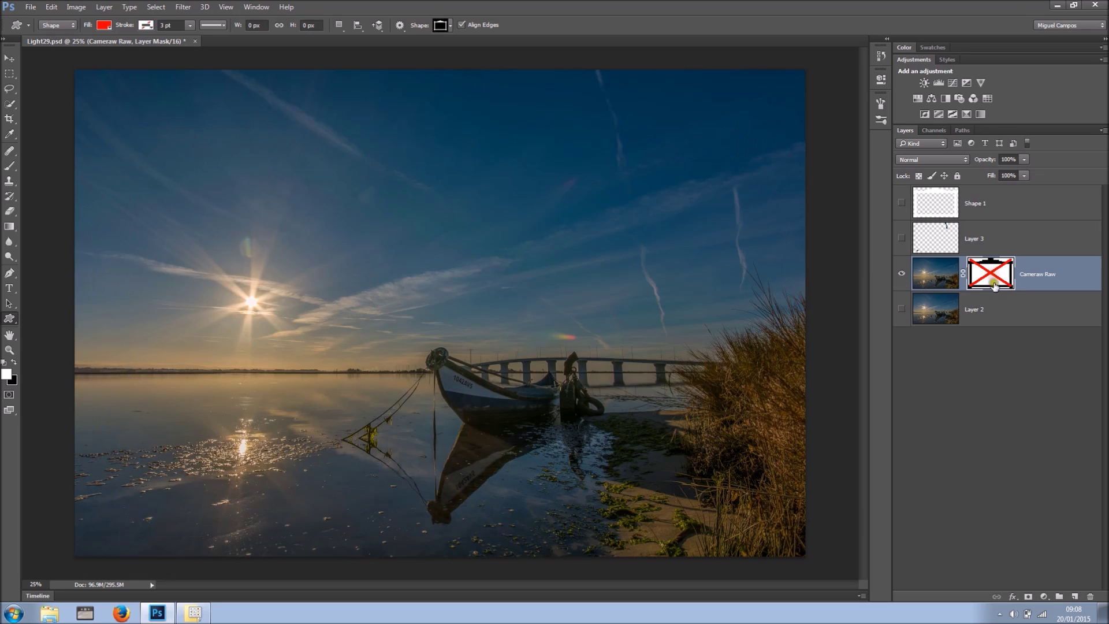
Show Layer 2, Layer 3 and Shape 1 again and make Shape 1 active
{"action": "left_click", "coordinate": [903, 311]}
{"action": "left_click", "coordinate": [902, 238]}
{"action": "left_click", "coordinate": [902, 203]}
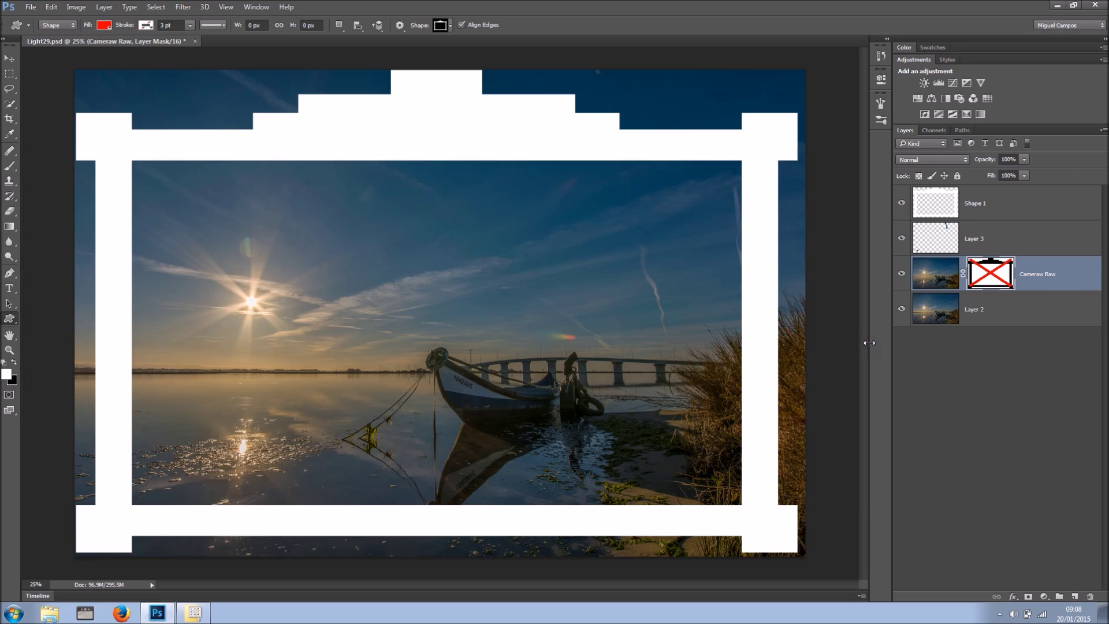
{"action": "left_click", "coordinate": [1033, 216]}
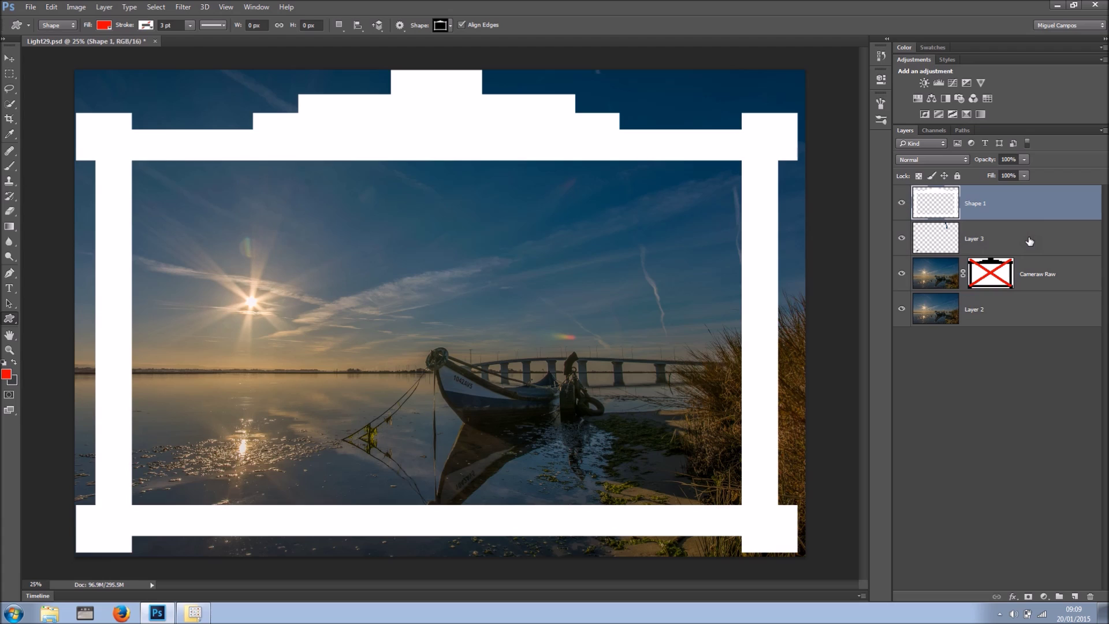
Stamp a merged Layer 4, compare by toggling layer visibility, then delete Layer 4 and Shape 1
{"action": "key", "text": "ctrl+shift+alt+n"}
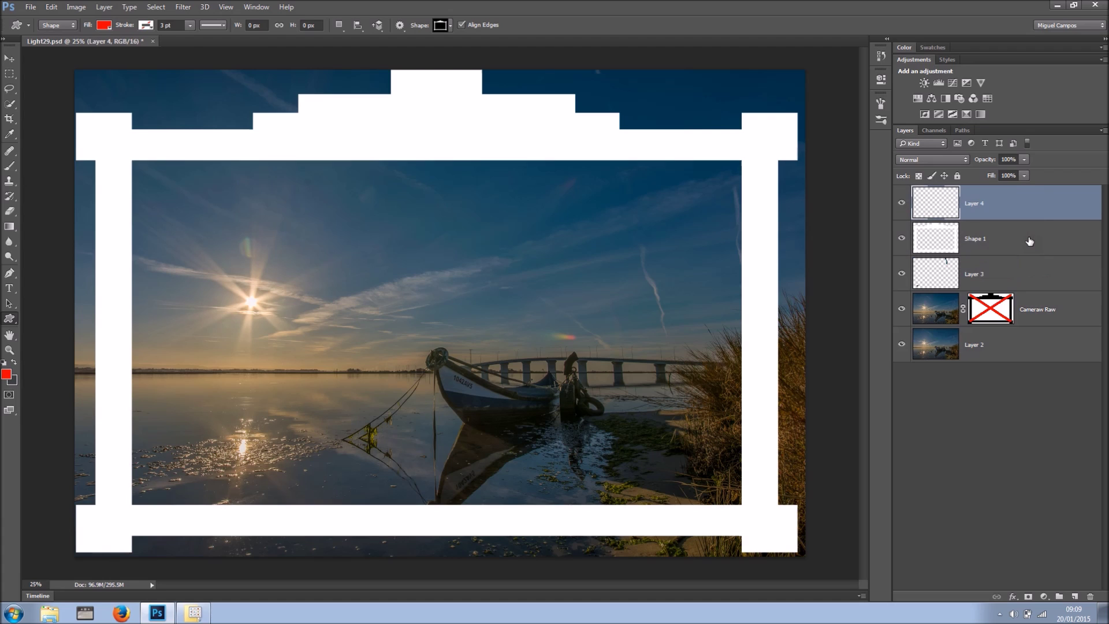
{"action": "key", "text": "ctrl+shift+alt+e"}
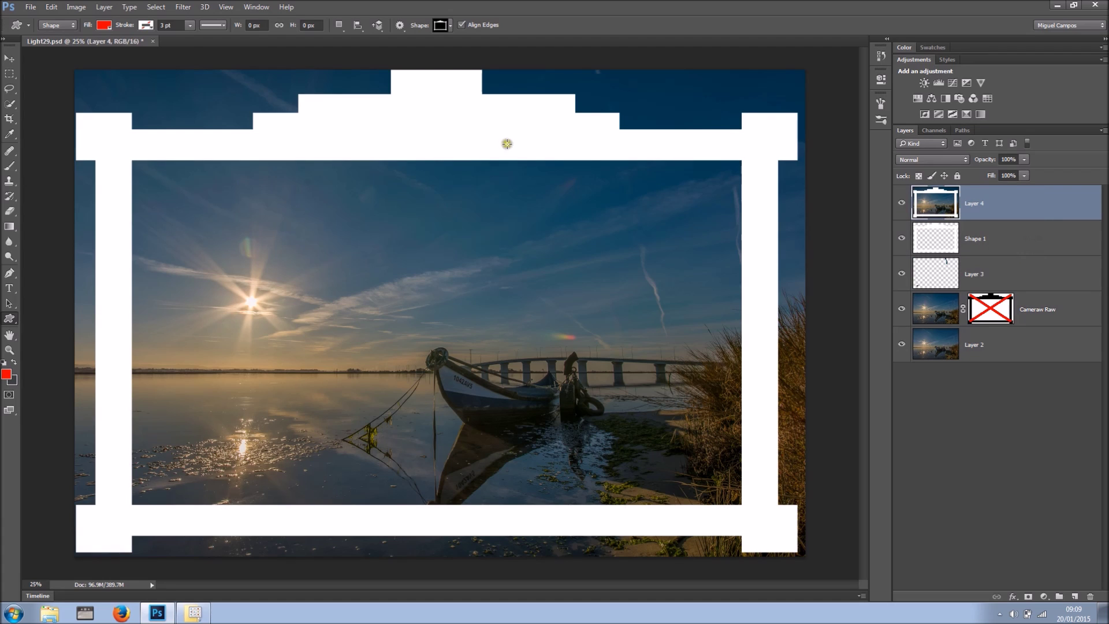
{"action": "left_click_drag", "start_coordinate": [901, 273], "coordinate": [899, 346]}
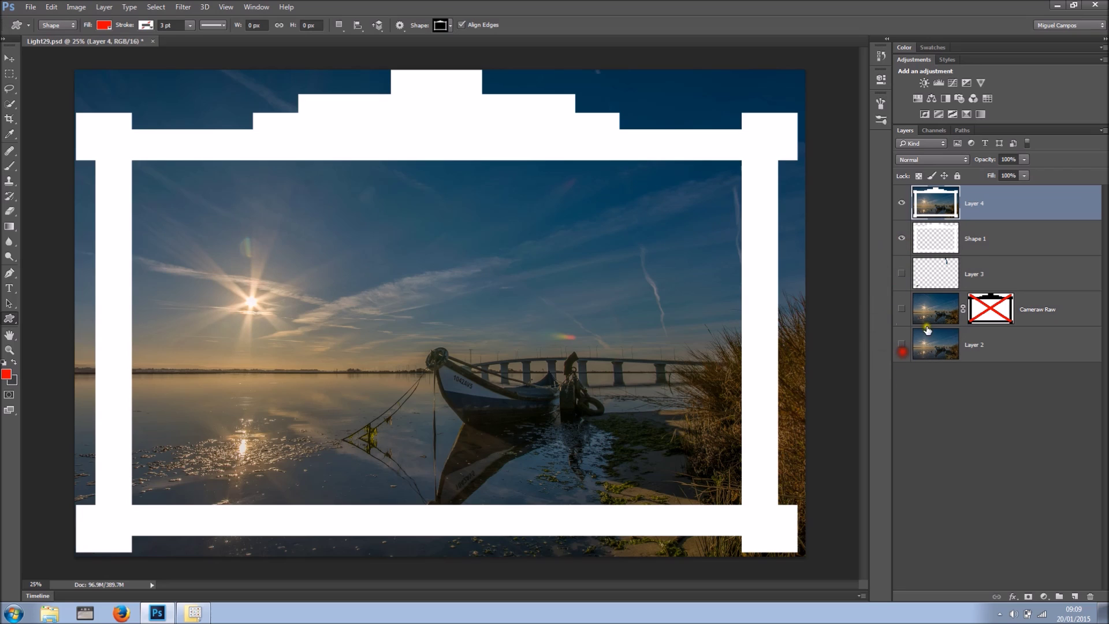
{"action": "left_click", "coordinate": [901, 238]}
{"action": "left_click_drag", "start_coordinate": [903, 242], "coordinate": [902, 357]}
{"action": "left_click_drag", "start_coordinate": [1049, 213], "coordinate": [1090, 596]}
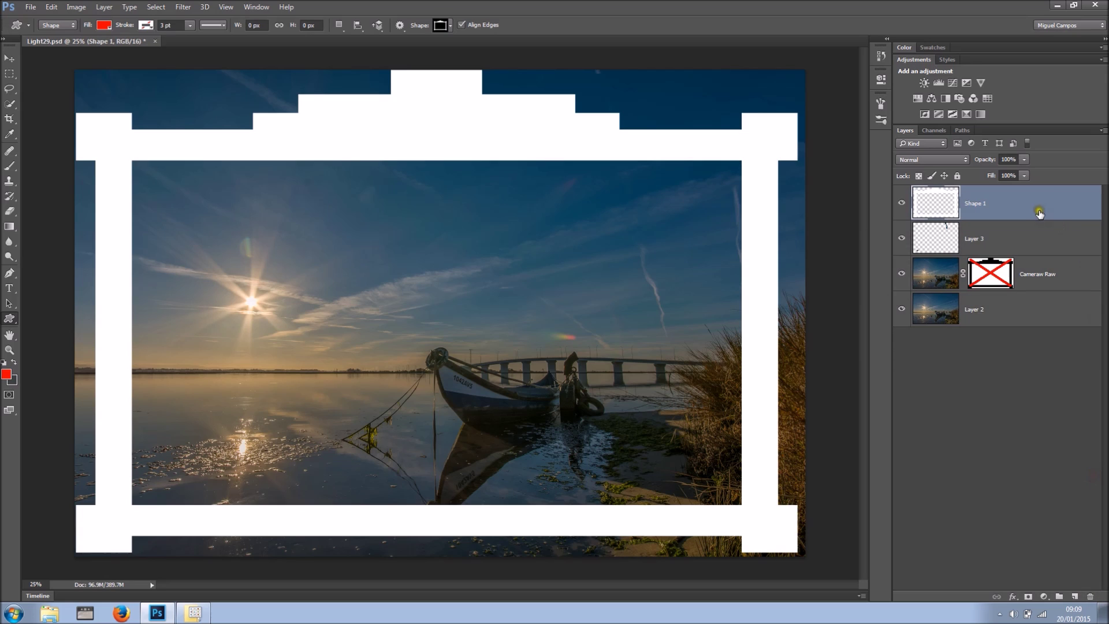
{"action": "left_click_drag", "start_coordinate": [1040, 214], "coordinate": [1091, 597]}
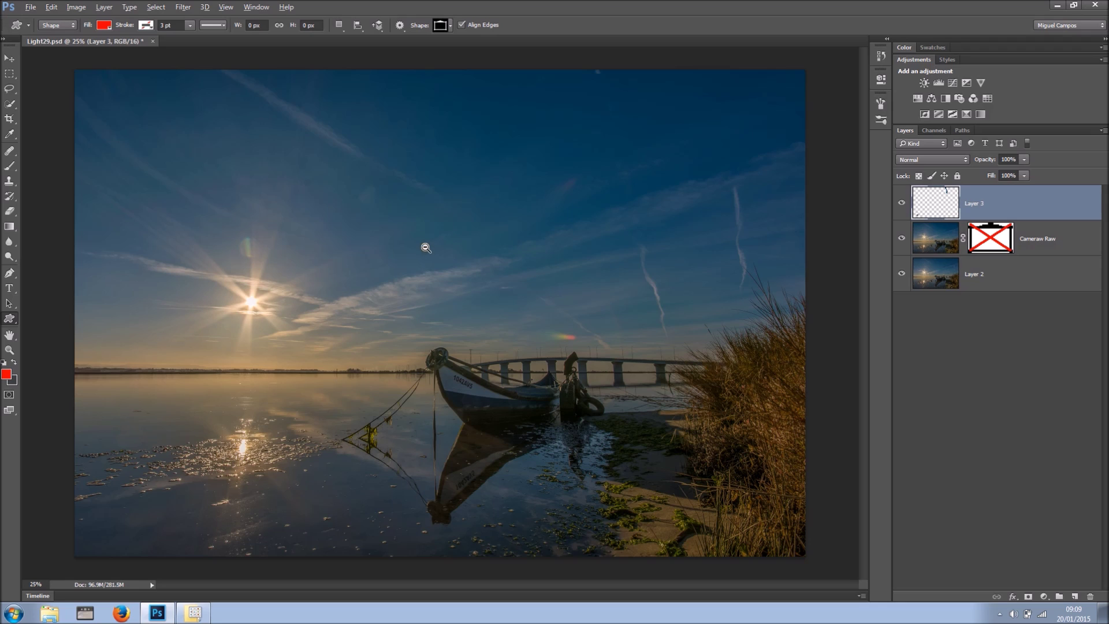
Bring the upper sky into view and select the Healing Brush tool group
{"action": "left_click_drag", "start_coordinate": [415, 244], "coordinate": [449, 275]}
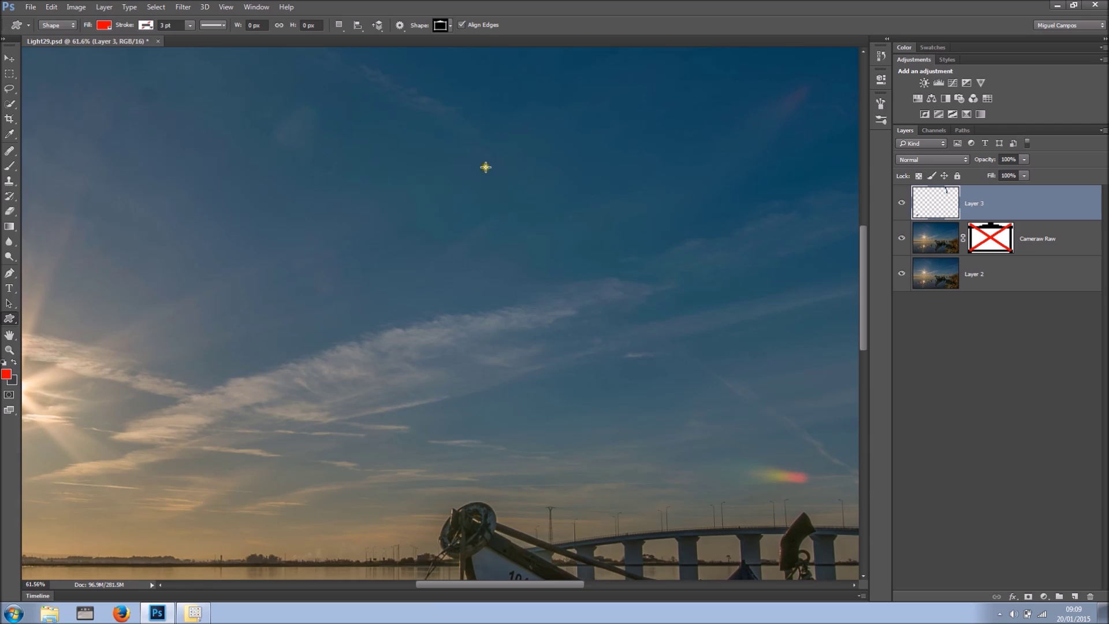
{"action": "left_click_drag", "start_coordinate": [225, 141], "coordinate": [629, 295]}
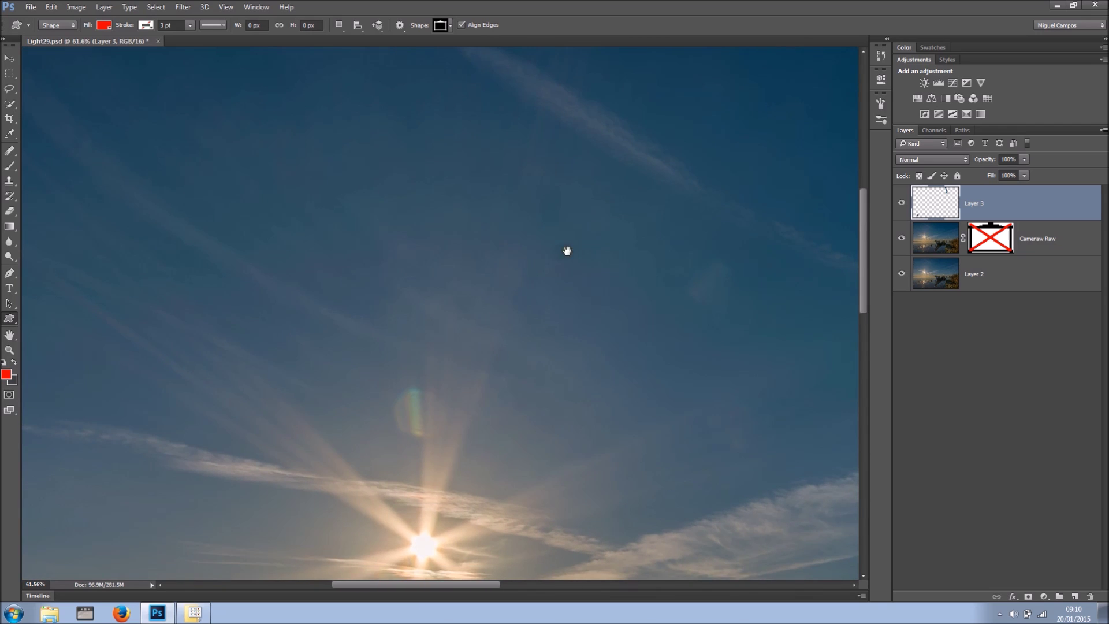
{"action": "left_click", "coordinate": [10, 152]}
Choose the Spot Healing Brush, size it small and soften its edge
{"action": "left_click", "coordinate": [64, 152]}
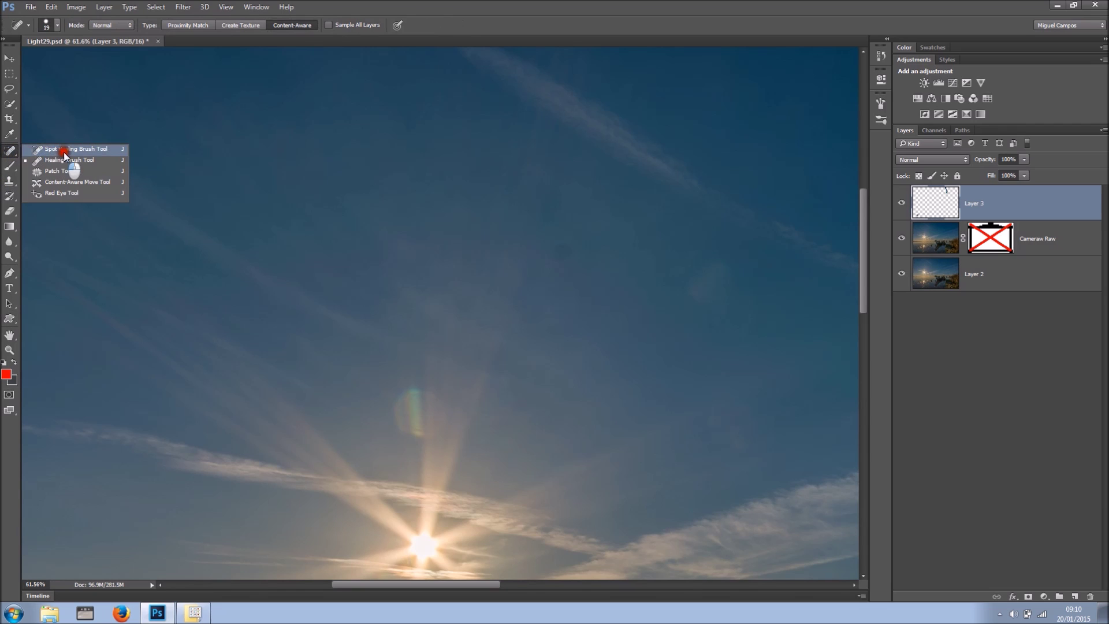
{"action": "key", "text": "alt"}
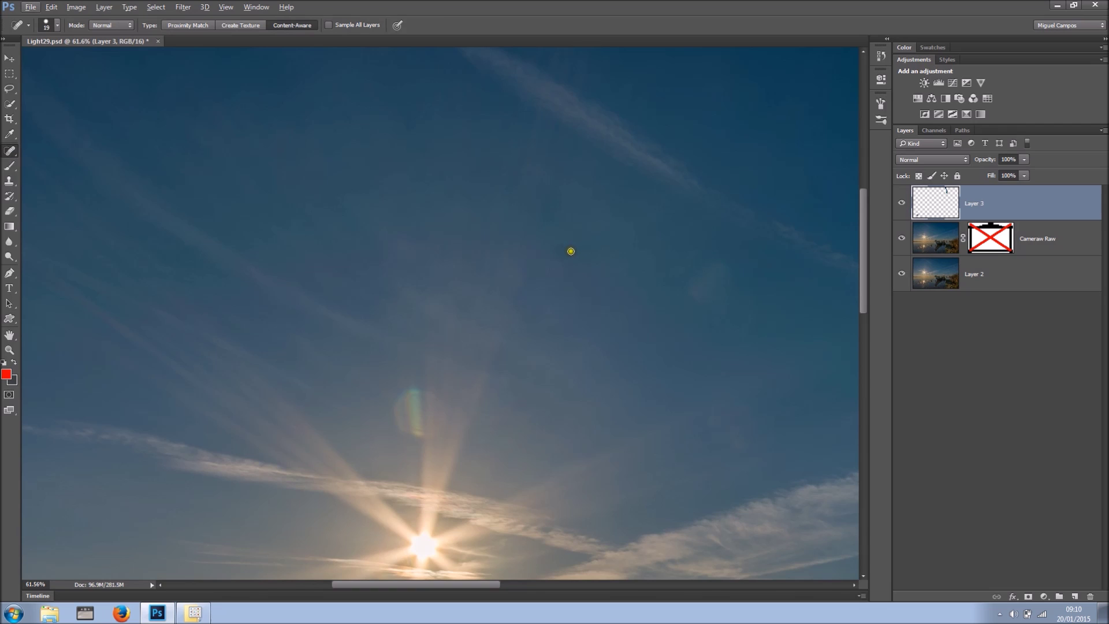
{"action": "left_click", "coordinate": [571, 251]}
{"action": "left_click_drag", "start_coordinate": [575, 249], "coordinate": [621, 249]}
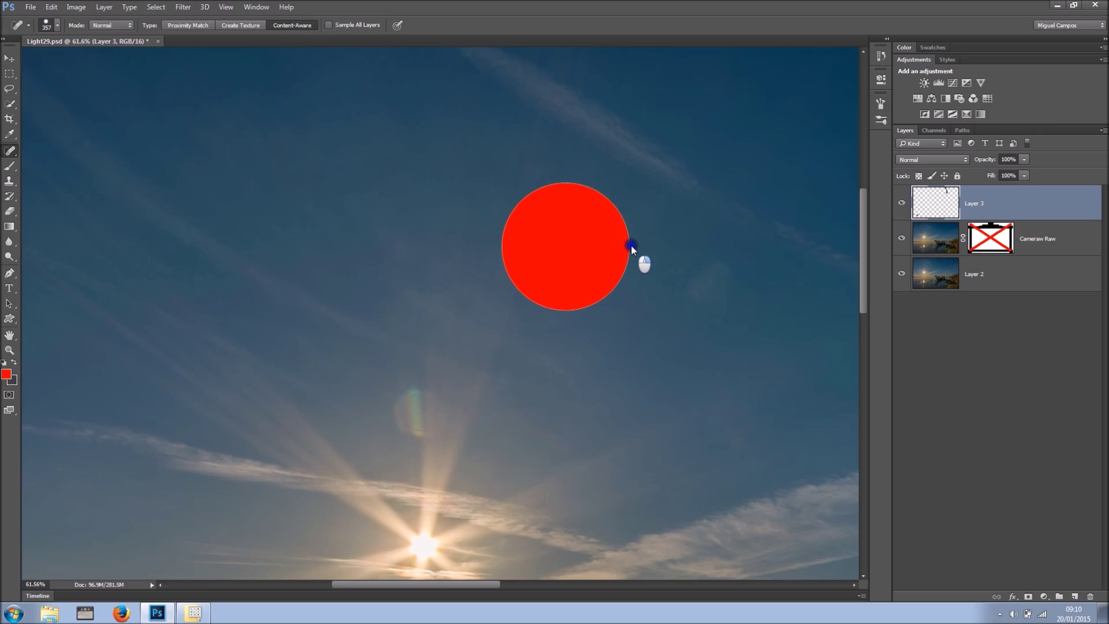
{"action": "mouse_move", "coordinate": [631, 247]}
{"action": "left_mouse_down"}
{"action": "mouse_move", "coordinate": [648, 244]}
{"action": "mouse_move", "coordinate": [574, 250]}
{"action": "left_mouse_up"}
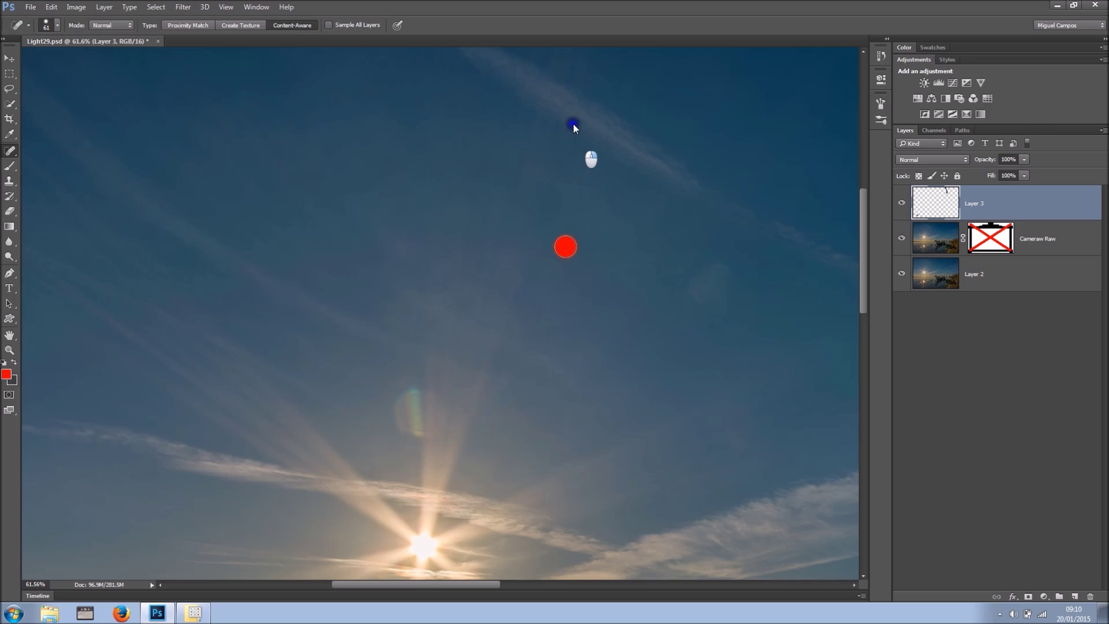
{"action": "mouse_move", "coordinate": [574, 250]}
{"action": "left_mouse_down"}
{"action": "mouse_move", "coordinate": [600, 159]}
{"action": "mouse_move", "coordinate": [675, 174]}
{"action": "mouse_move", "coordinate": [681, 138]}
{"action": "mouse_move", "coordinate": [639, 309]}
{"action": "left_mouse_up"}
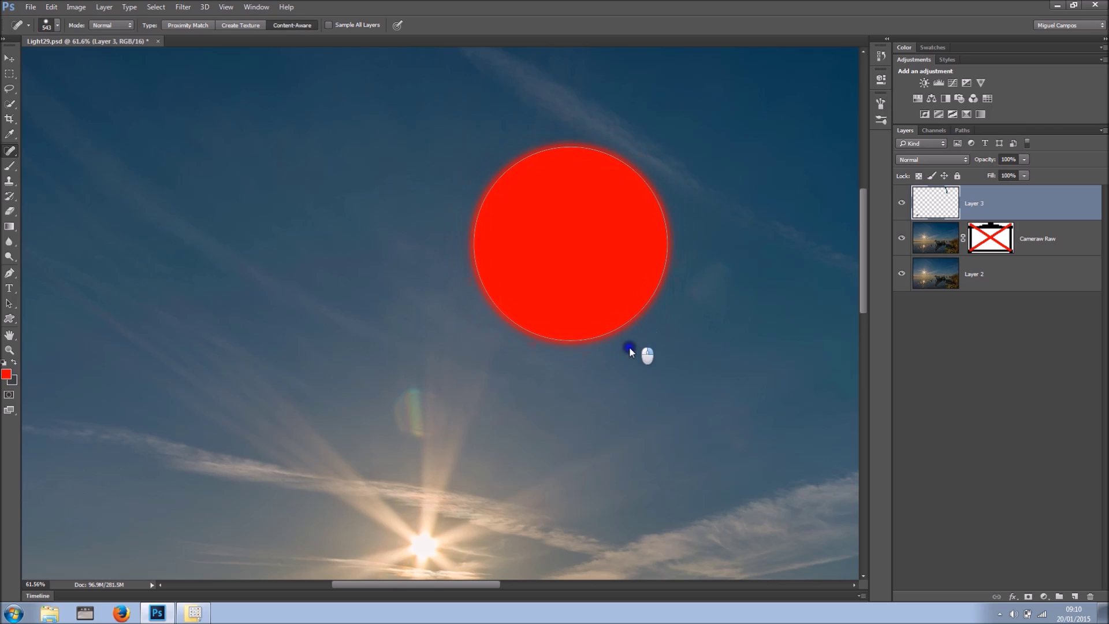
{"action": "mouse_move", "coordinate": [629, 350]}
{"action": "left_mouse_down"}
{"action": "mouse_move", "coordinate": [649, 111]}
{"action": "mouse_move", "coordinate": [576, 119]}
{"action": "mouse_move", "coordinate": [623, 127]}
{"action": "mouse_move", "coordinate": [583, 135]}
{"action": "left_mouse_up"}
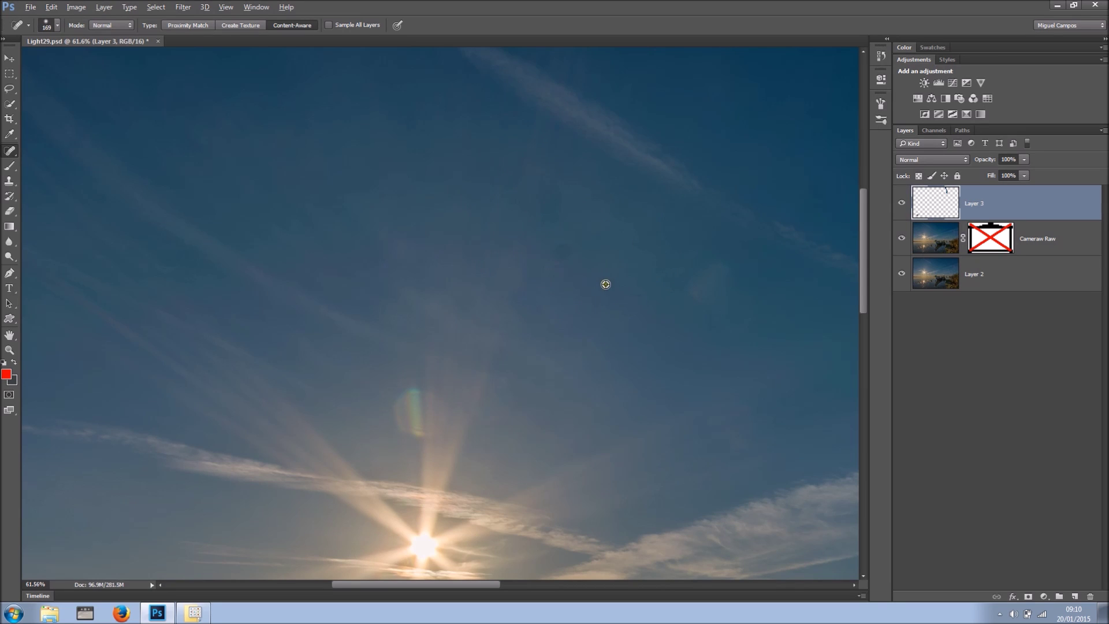
Heal the dark sky spot on Layer 3 with Sample All Layers turned on
{"action": "left_click_drag", "start_coordinate": [564, 248], "coordinate": [564, 249]}
{"action": "left_click_drag", "start_coordinate": [566, 241], "coordinate": [564, 246]}
{"action": "left_click_drag", "start_coordinate": [559, 249], "coordinate": [562, 254]}
{"action": "left_click", "coordinate": [328, 25]}
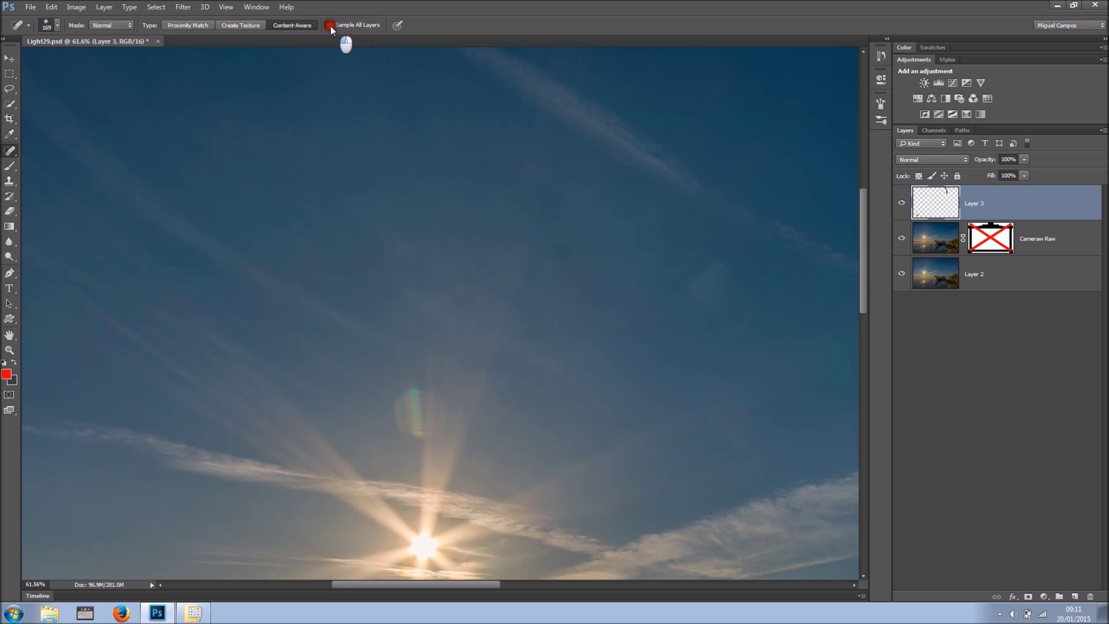
{"action": "left_click", "coordinate": [568, 248]}
{"action": "left_click", "coordinate": [9, 181]}
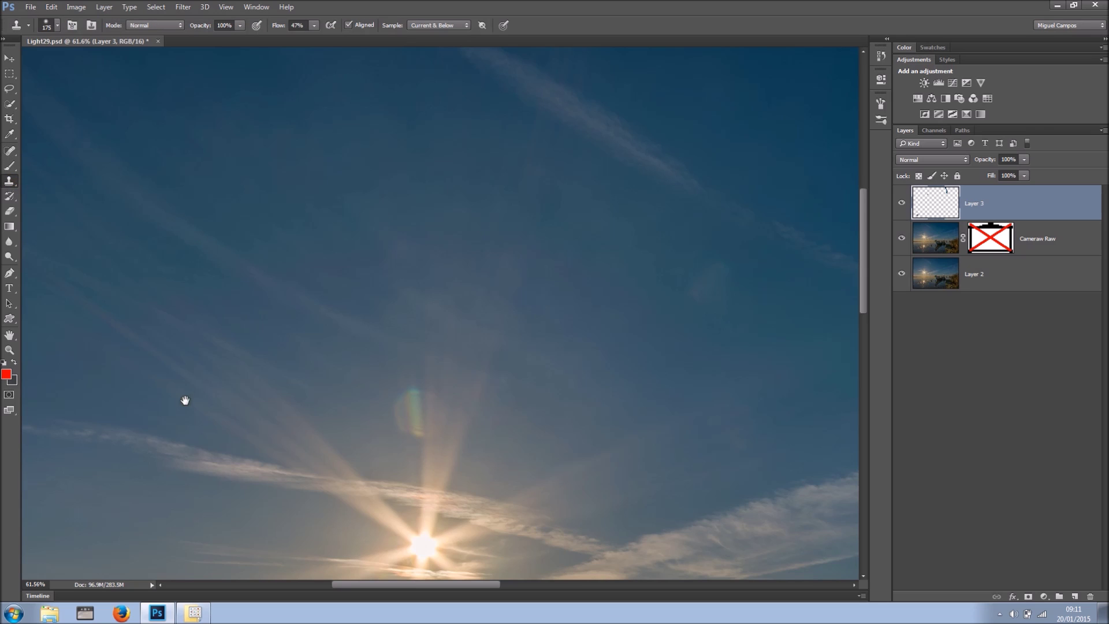
Set the Clone Stamp to about 110, sample clean water, and clone it over the floating debris
{"action": "left_click_drag", "start_coordinate": [185, 400], "coordinate": [514, 154]}
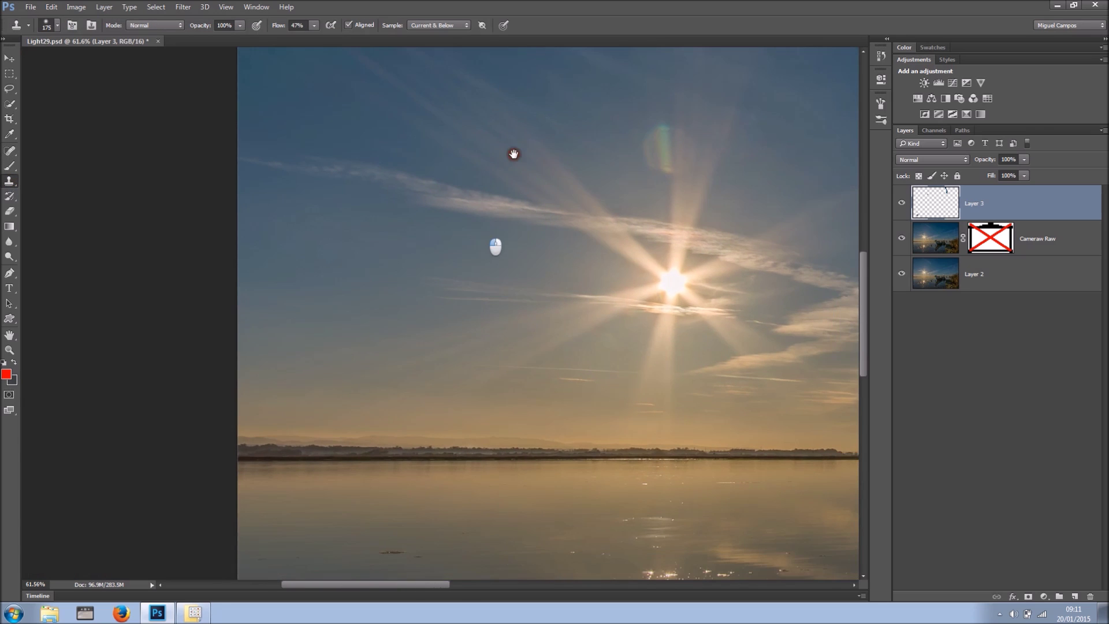
{"action": "left_click_drag", "start_coordinate": [459, 263], "coordinate": [474, 289]}
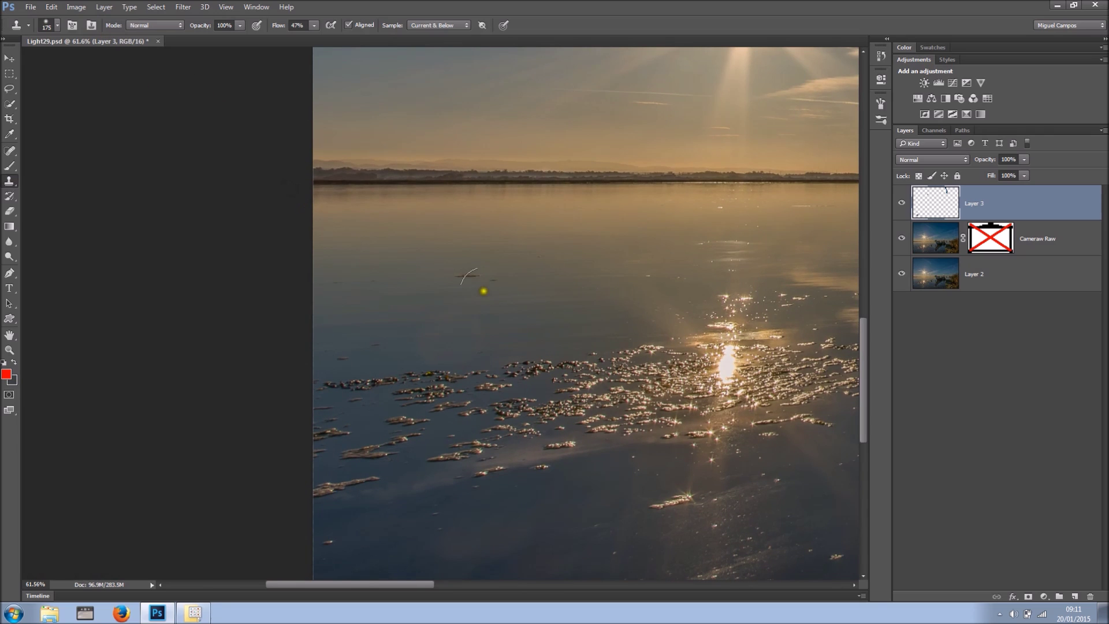
{"action": "mouse_move", "coordinate": [473, 280]}
{"action": "left_mouse_down"}
{"action": "mouse_move", "coordinate": [463, 286]}
{"action": "mouse_move", "coordinate": [471, 267]}
{"action": "mouse_move", "coordinate": [433, 278]}
{"action": "mouse_move", "coordinate": [442, 278]}
{"action": "left_mouse_up"}
{"action": "left_click", "coordinate": [443, 279], "text": "alt"}
{"action": "left_click", "coordinate": [475, 279]}
{"action": "left_click", "coordinate": [480, 280], "text": "alt"}
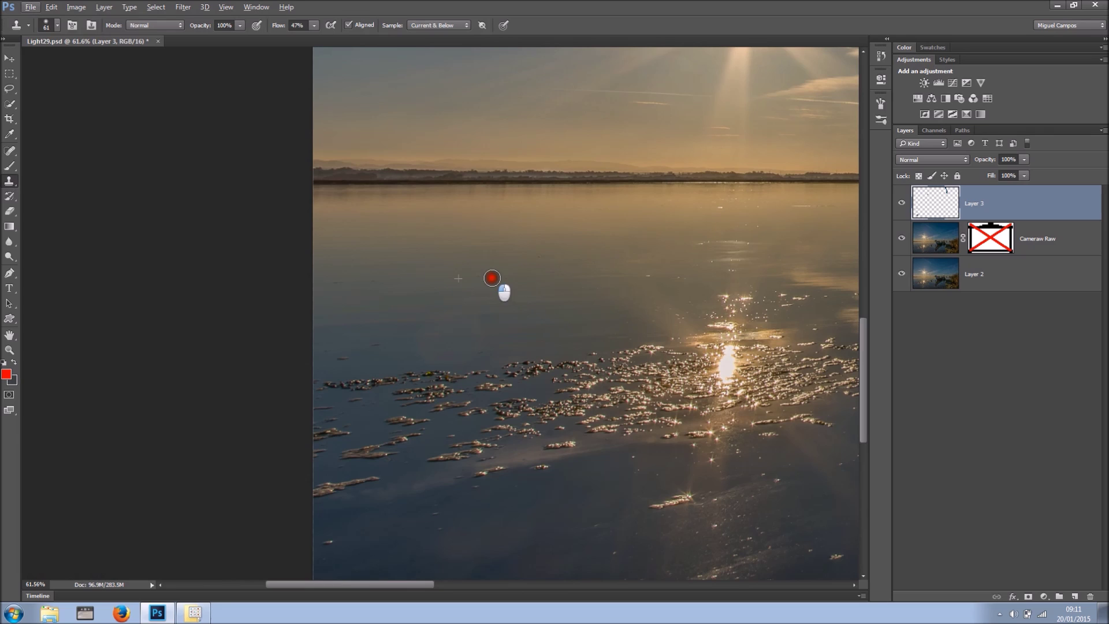
{"action": "left_click_drag", "start_coordinate": [502, 317], "coordinate": [520, 316]}
{"action": "left_click", "coordinate": [90, 26]}
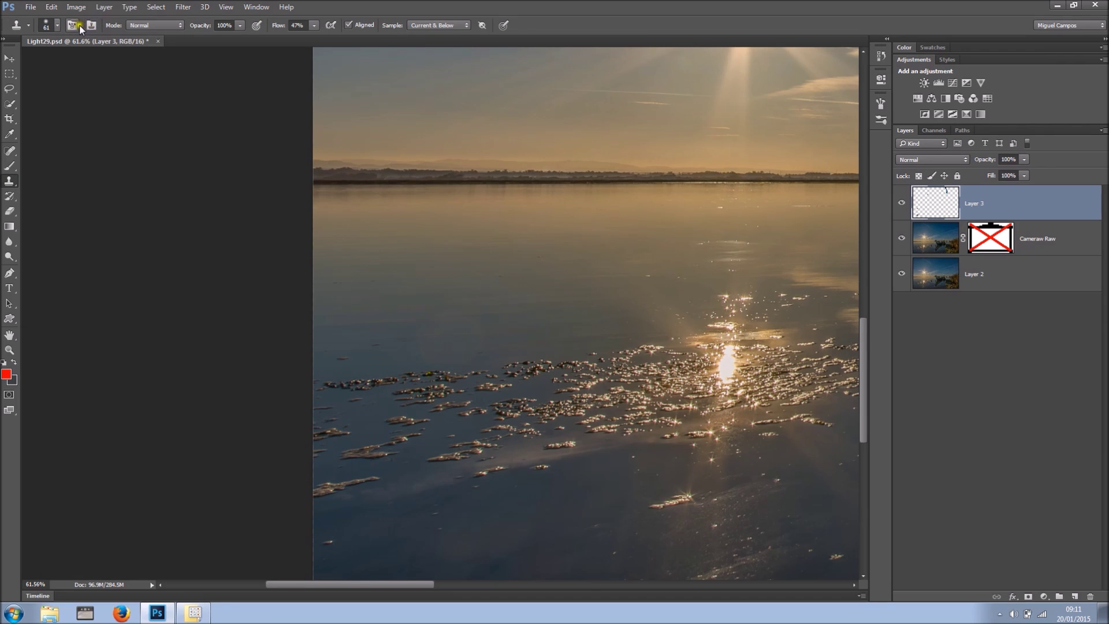
Set the Brush panel's Shape Dynamics size jitter to Pen Pressure and test a clone stroke
{"action": "left_click", "coordinate": [256, 7]}
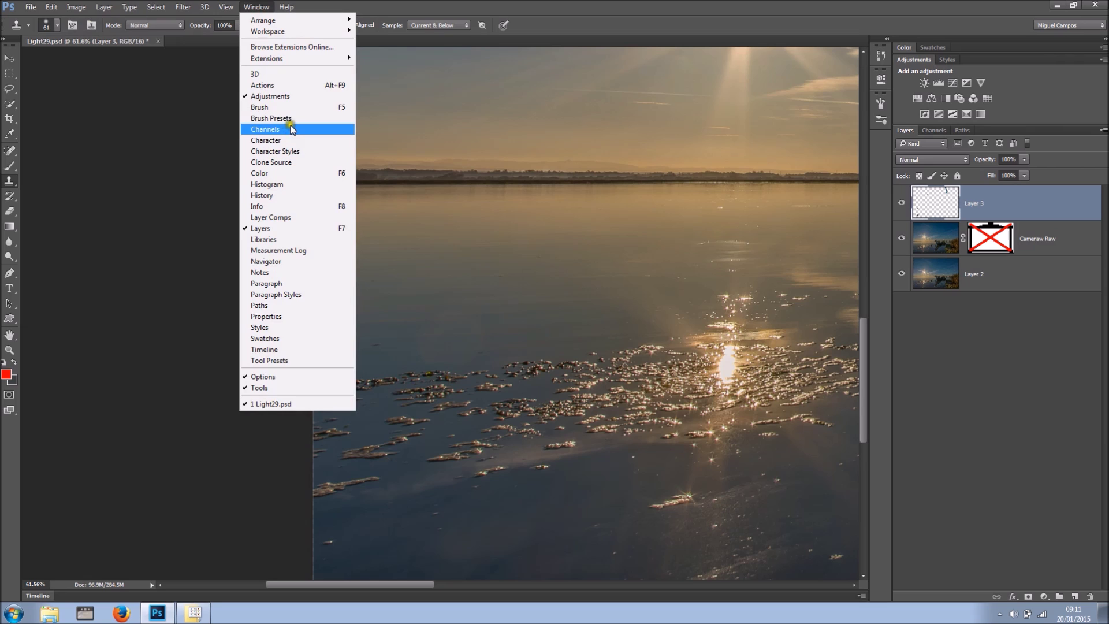
{"action": "left_click", "coordinate": [287, 107]}
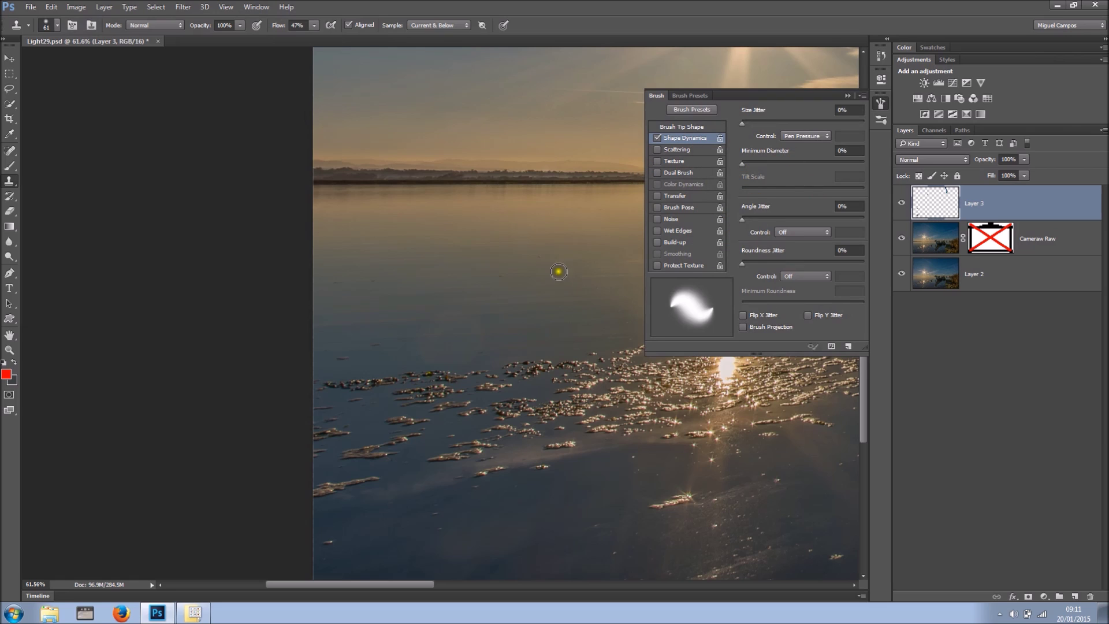
{"action": "left_click", "coordinate": [826, 138]}
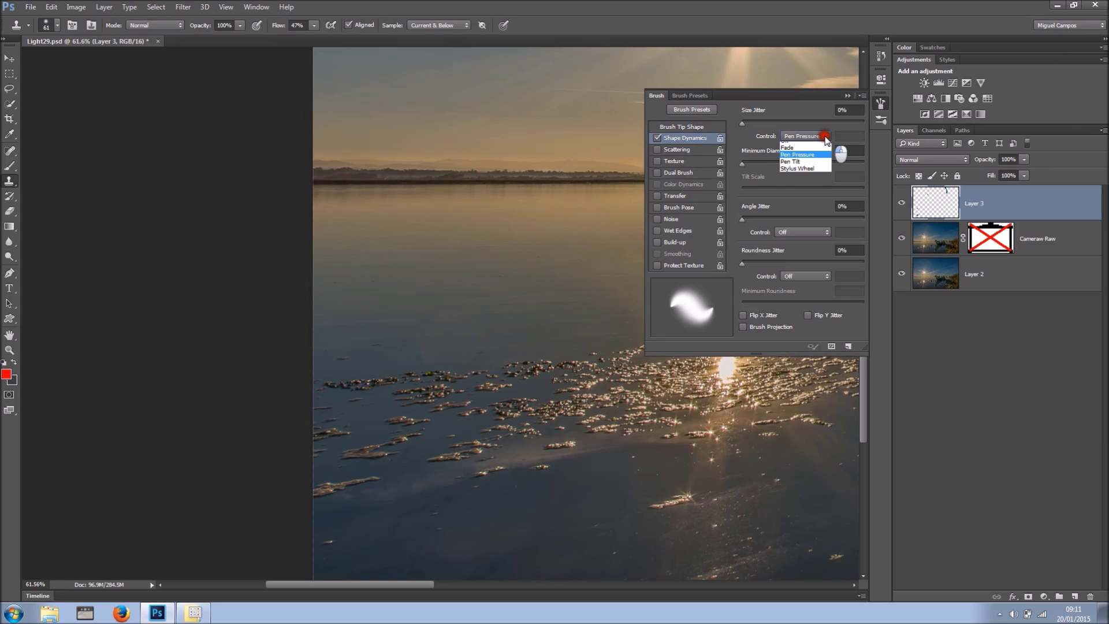
{"action": "left_click", "coordinate": [805, 160]}
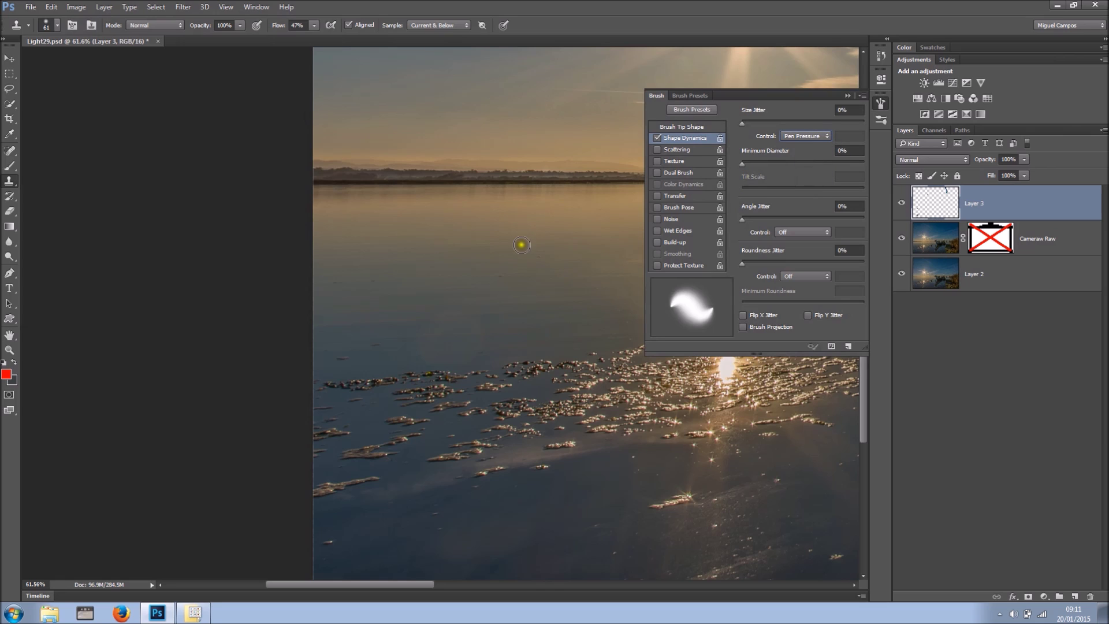
{"action": "left_click", "coordinate": [437, 262]}
{"action": "left_click_drag", "start_coordinate": [436, 261], "coordinate": [463, 260]}
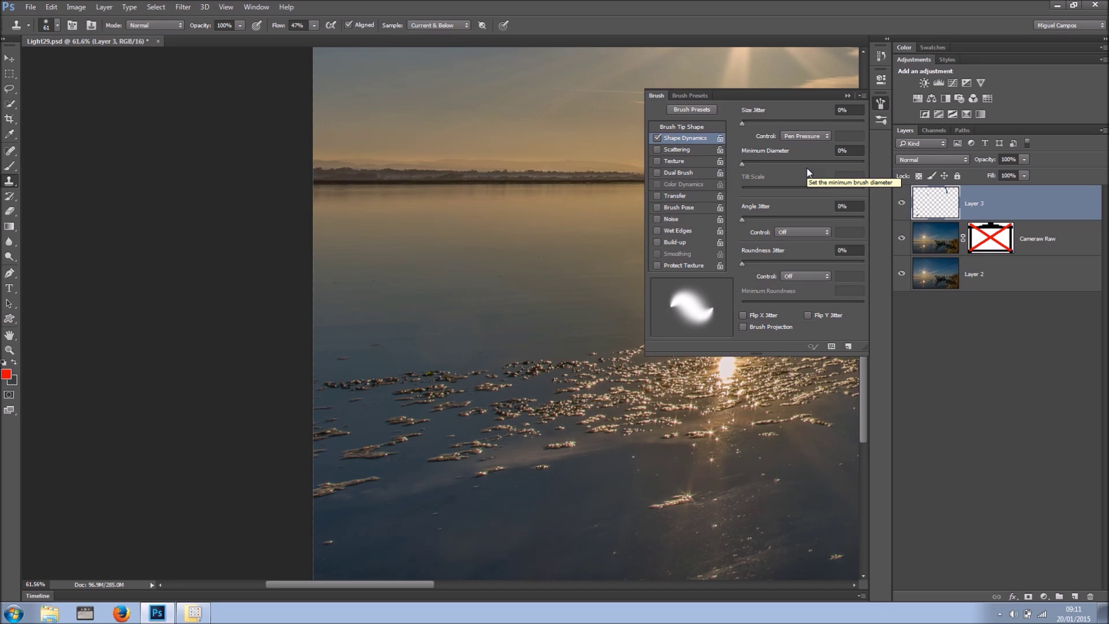
Enable Transfer with opacity jitter controlled by Pen Pressure and close the Brush panel
{"action": "left_click", "coordinate": [684, 196]}
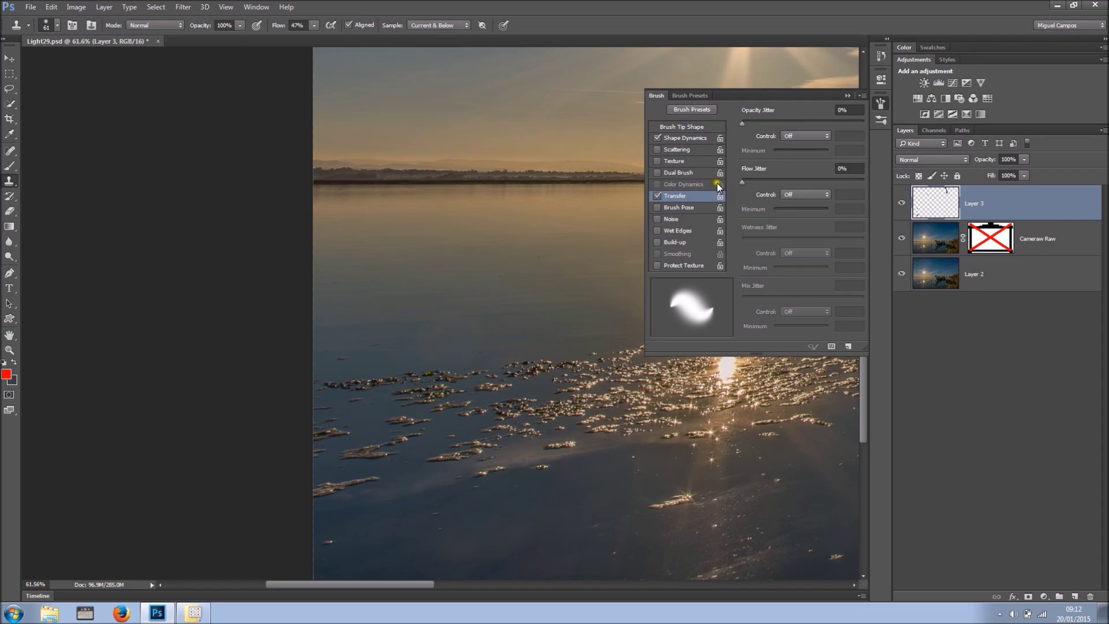
{"action": "left_click", "coordinate": [802, 138]}
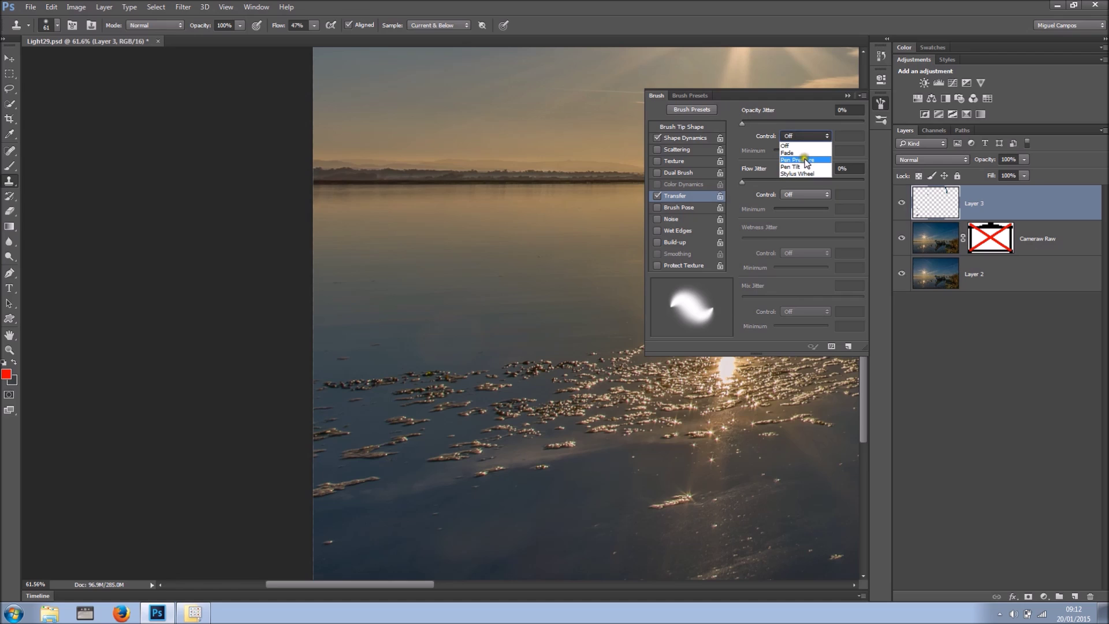
{"action": "left_click", "coordinate": [806, 159]}
{"action": "left_click", "coordinate": [847, 95]}
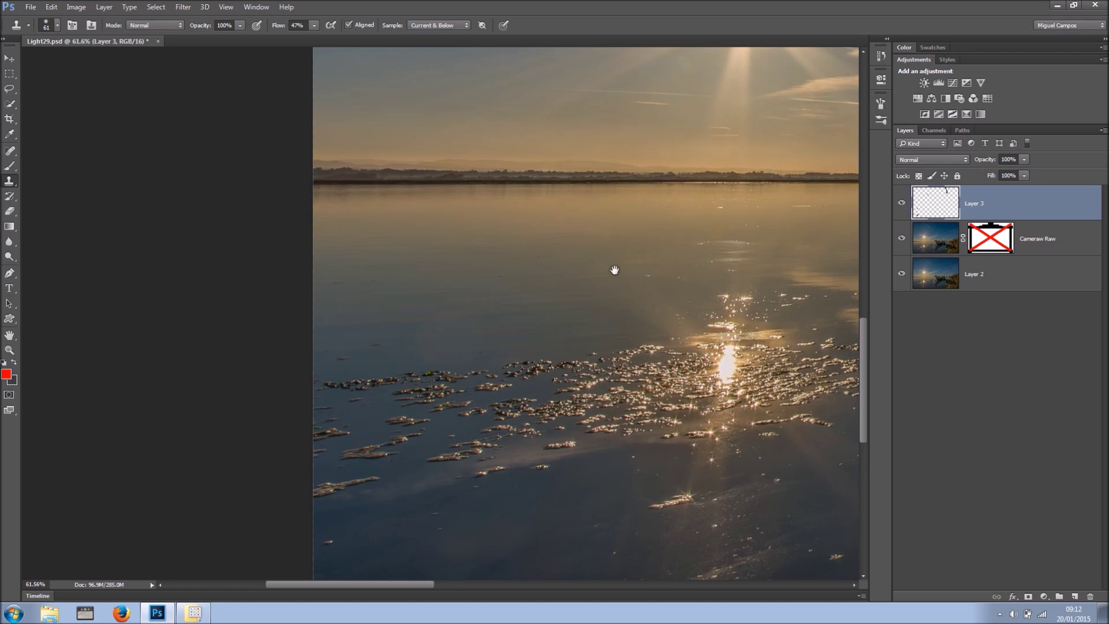
{"action": "scroll", "coordinate": [614, 269], "scroll_direction": "down", "scroll_amount": 5}
{"action": "scroll", "coordinate": [511, 287], "scroll_direction": "up", "scroll_amount": 5}
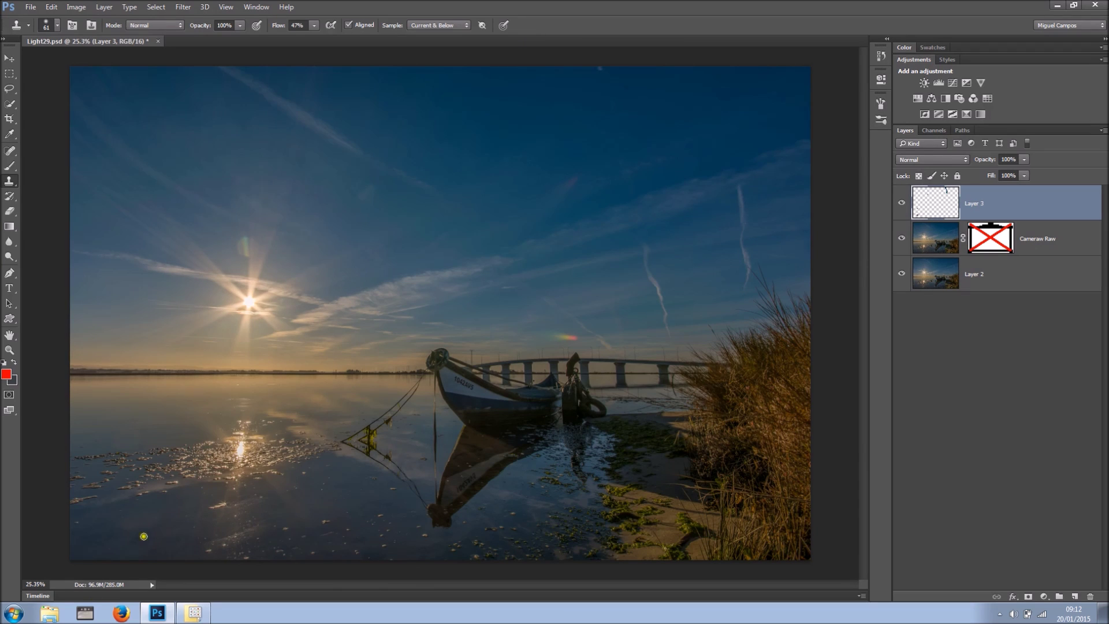
{"action": "left_click", "coordinate": [14, 612]}
{"action": "left_click", "coordinate": [85, 532]}
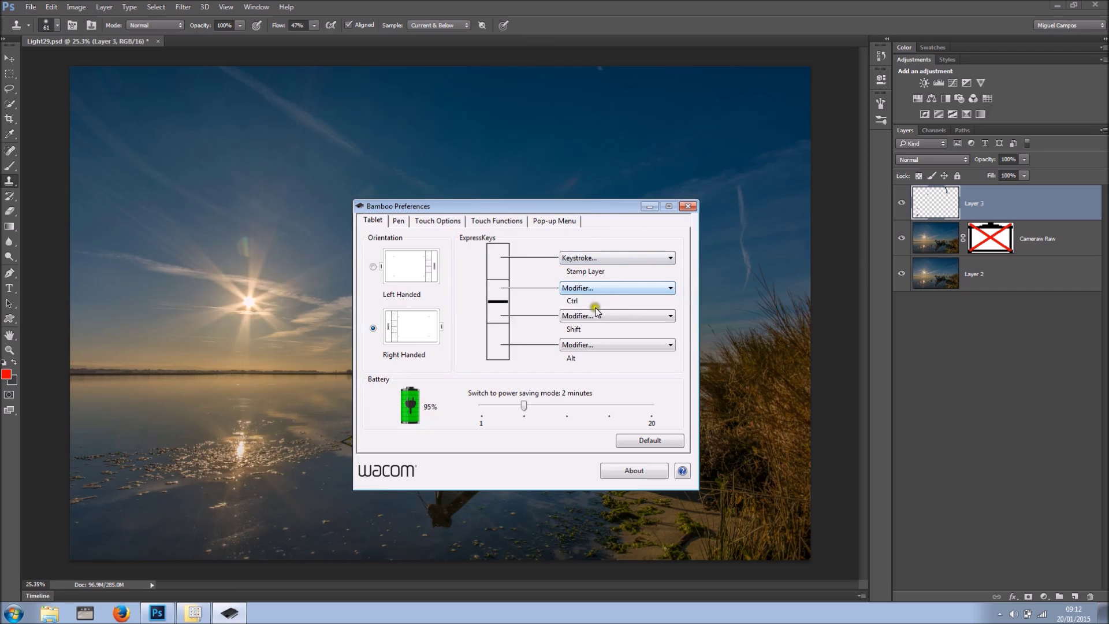
{"action": "left_click", "coordinate": [665, 316]}
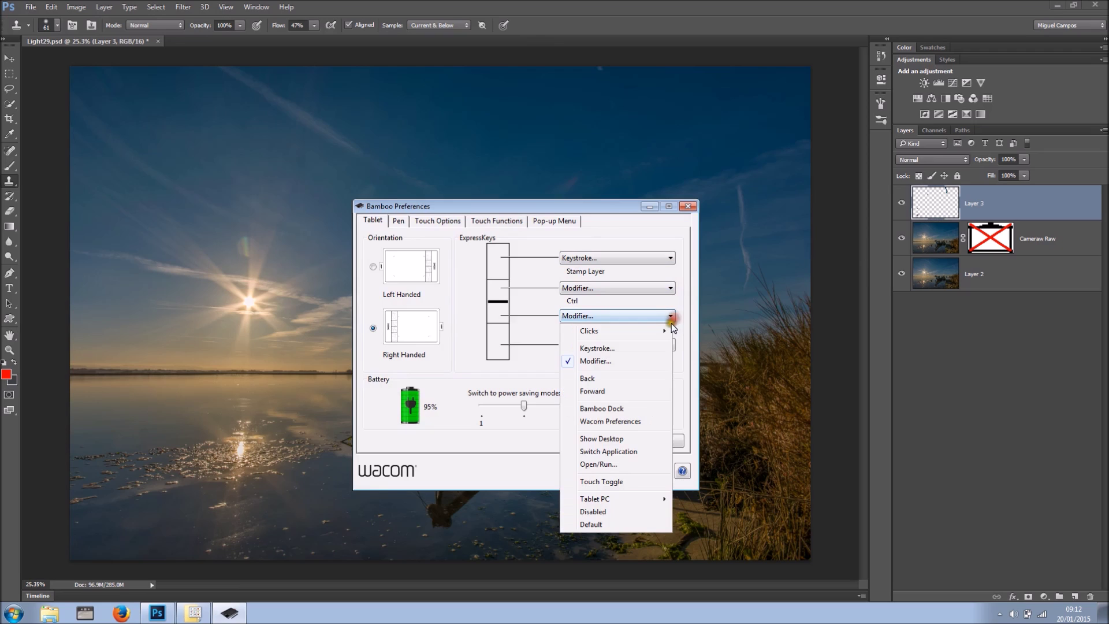
{"action": "mouse_move", "coordinate": [601, 336]}
{"action": "left_click", "coordinate": [689, 208]}
{"action": "left_click", "coordinate": [688, 207]}
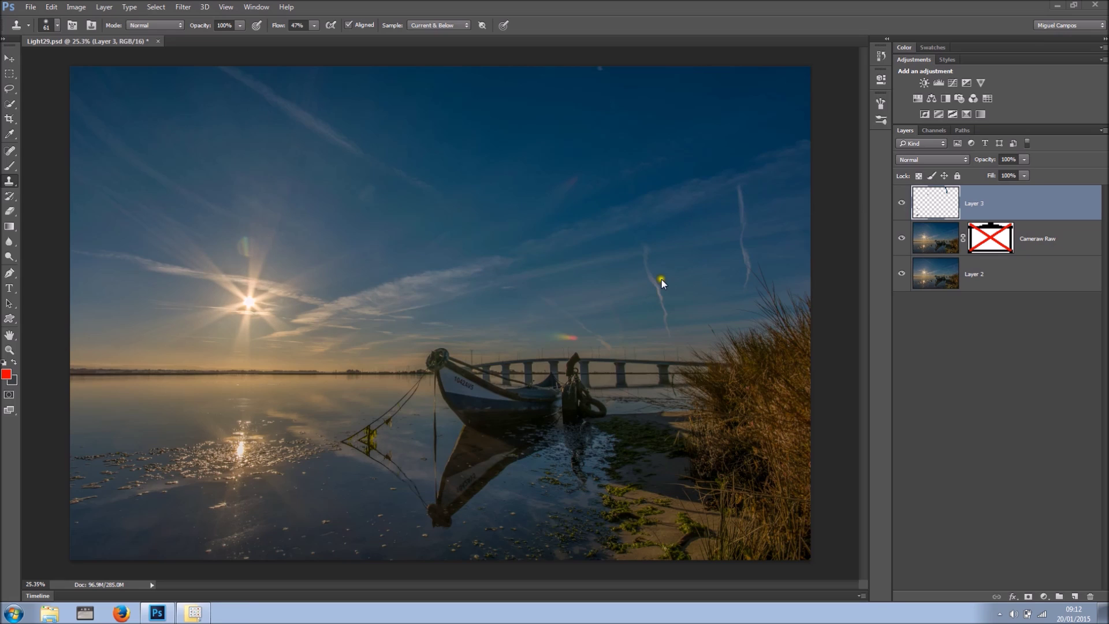